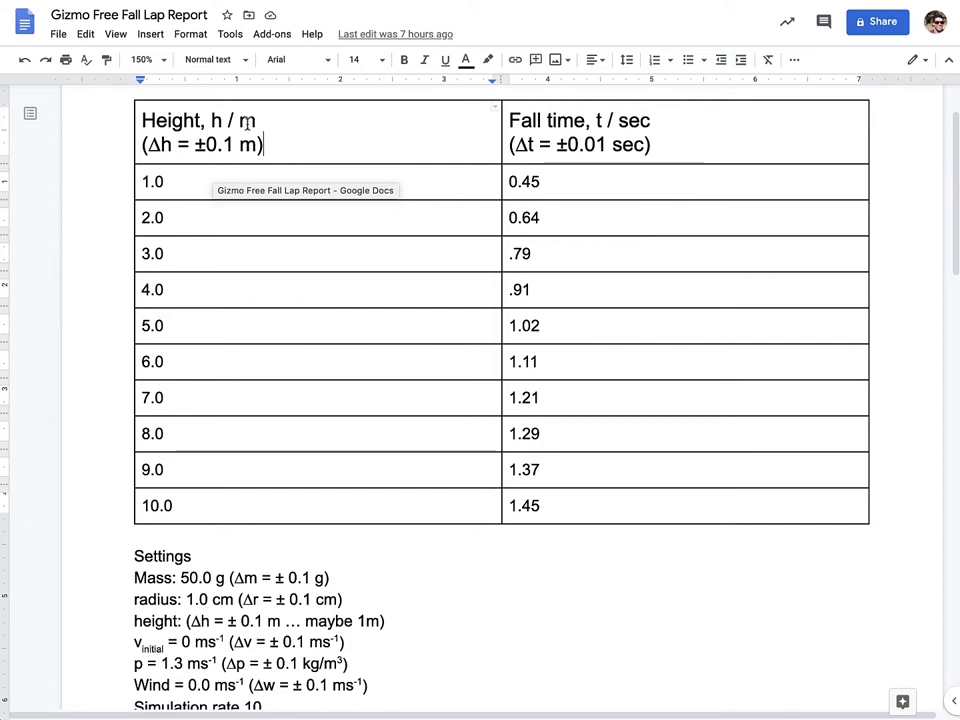
# - Copy the entire height and fall time table from the report document and paste it at cell A1 of Sheet1 in Google Sheets
pyautogui.moveTo(247, 123); pyautogui.dragTo(246, 506)
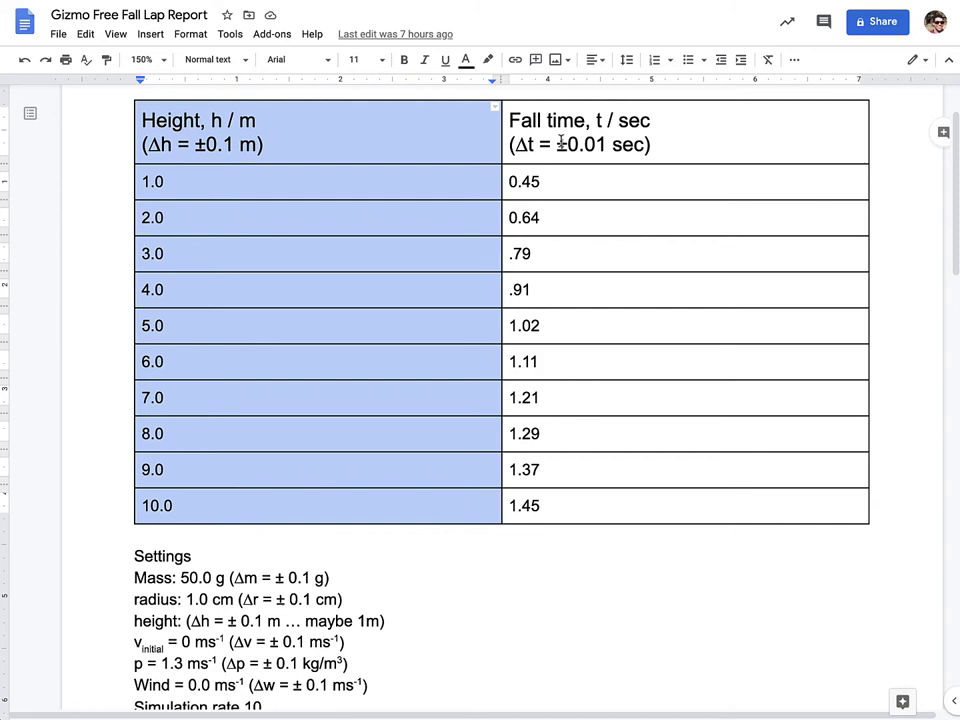
pyautogui.moveTo(561, 143); pyautogui.dragTo(587, 507)
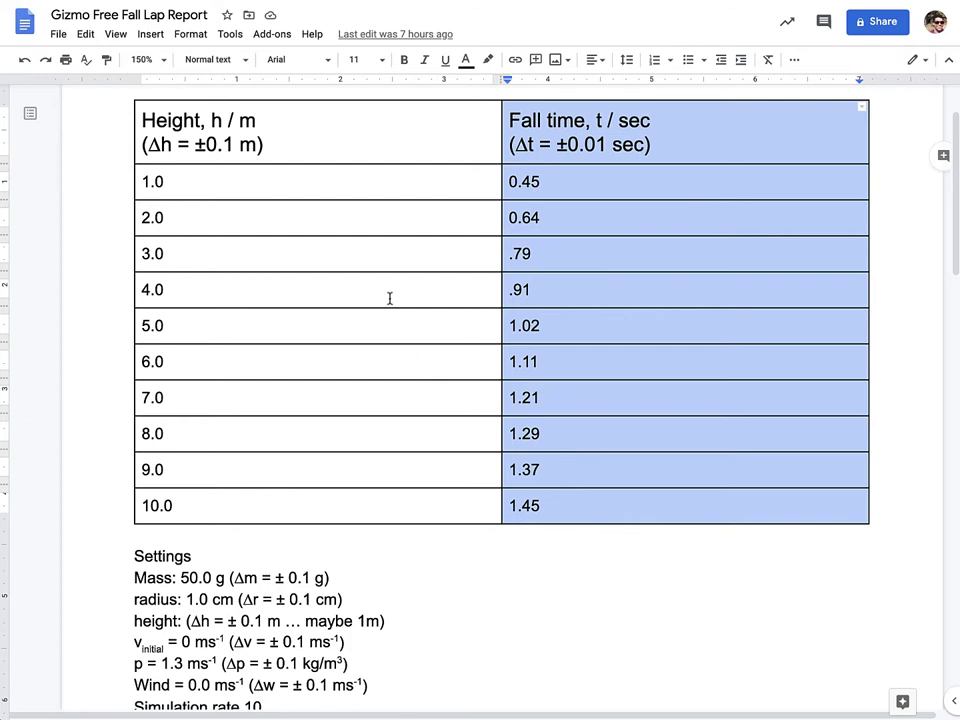
pyautogui.click(338, 201)
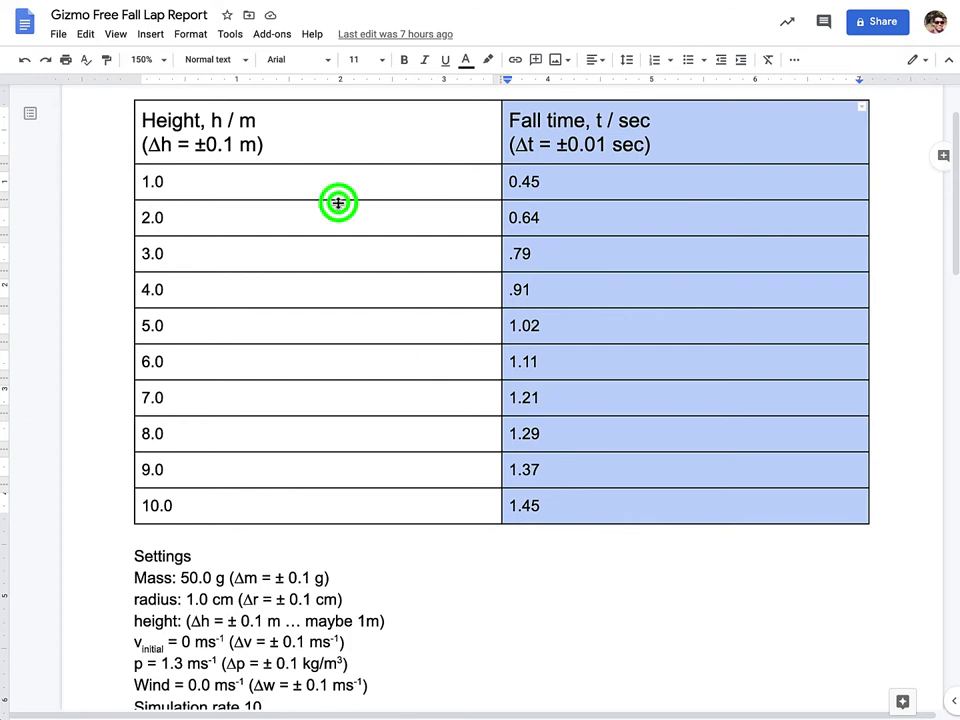
pyautogui.moveTo(325, 144); pyautogui.dragTo(619, 509)
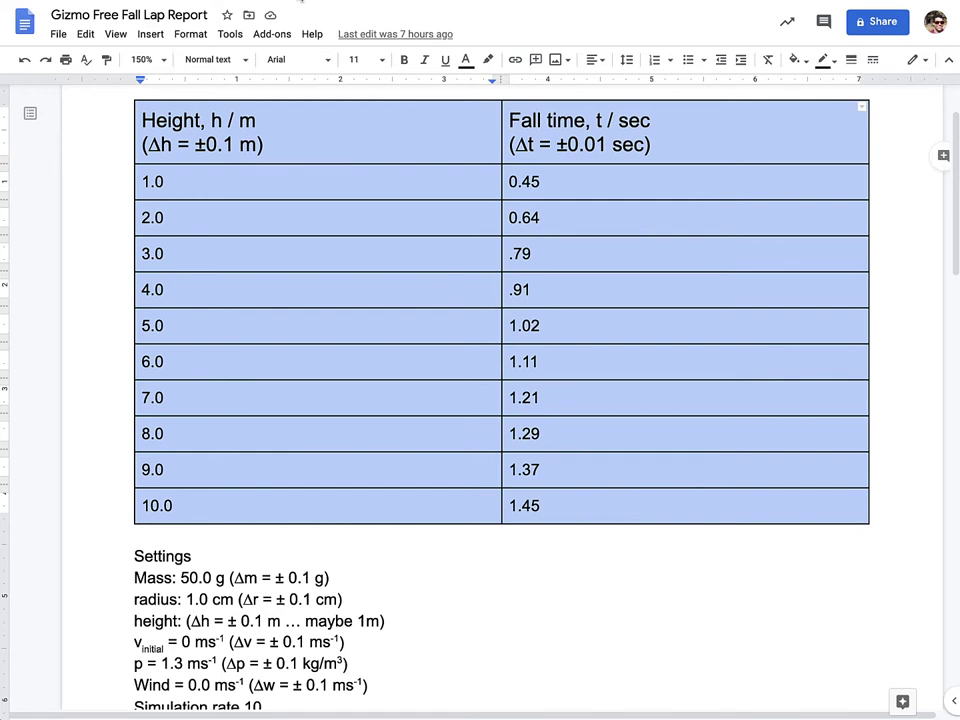
pyautogui.hotkey('ctrl', 'Tab')
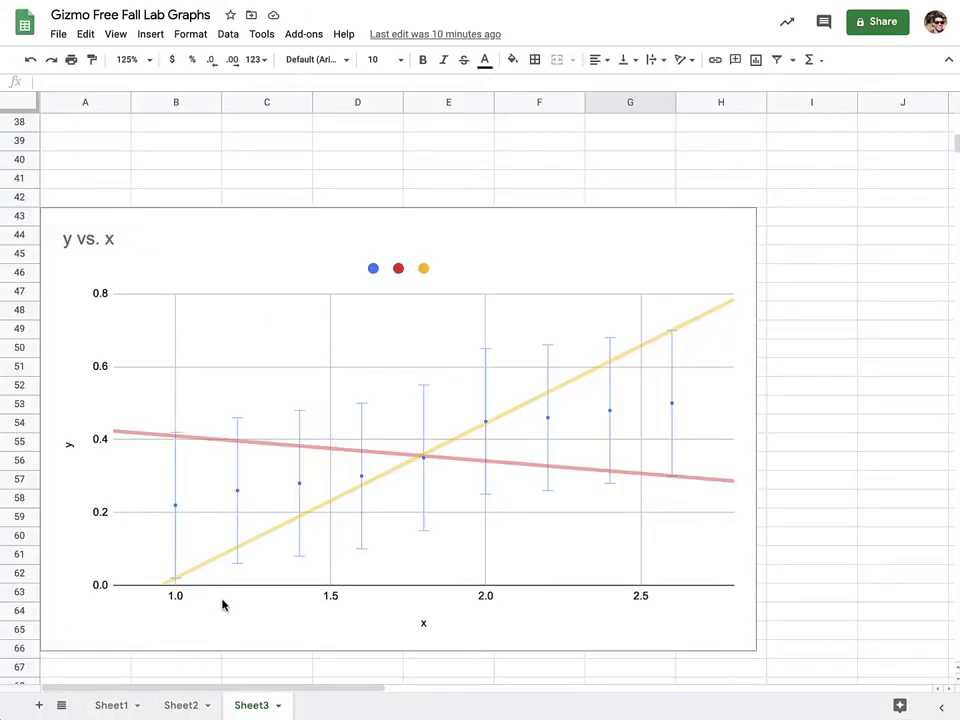
pyautogui.click(112, 705)
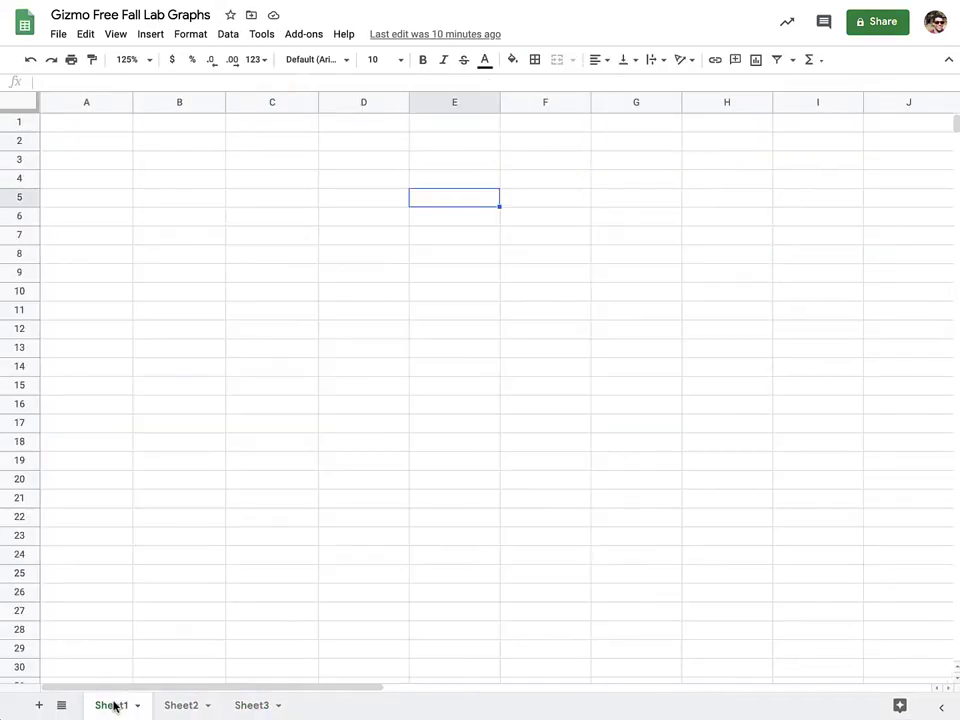
pyautogui.click(82, 123)
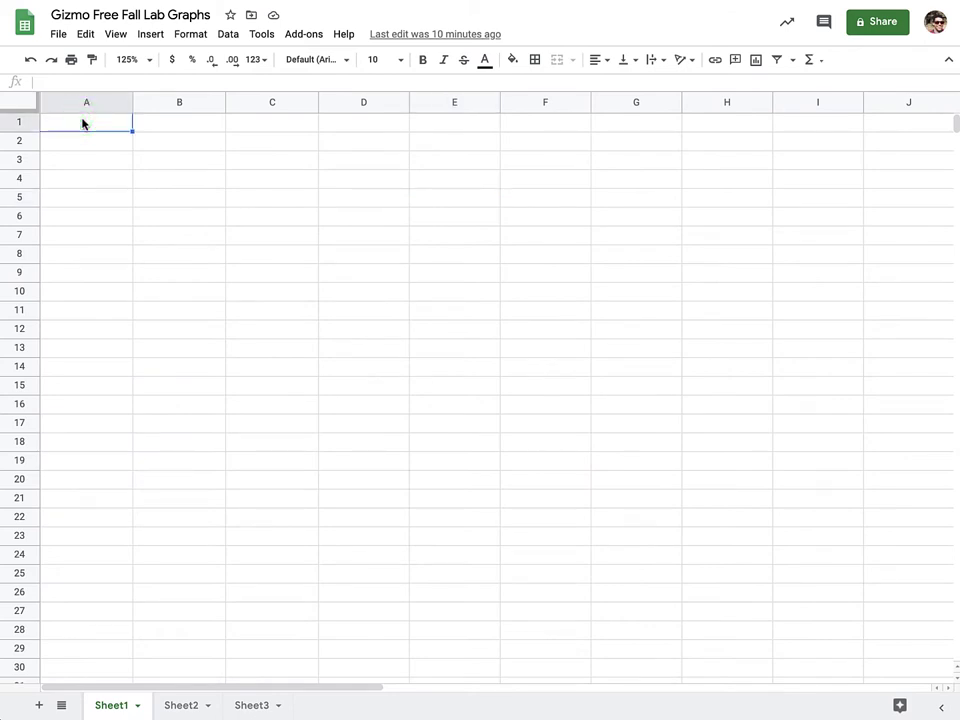
pyautogui.write('Height, h / m (Δh = ±0.1 m)\tFall time, t / sec (Δt = ±0.01 sec) 1\t0.45 2\t0.64 3\t0.79 4\t0.91 5\t1.02 6\t1.11 7\t1.21 8\t1.29 9\t1.37 10\t1.45')
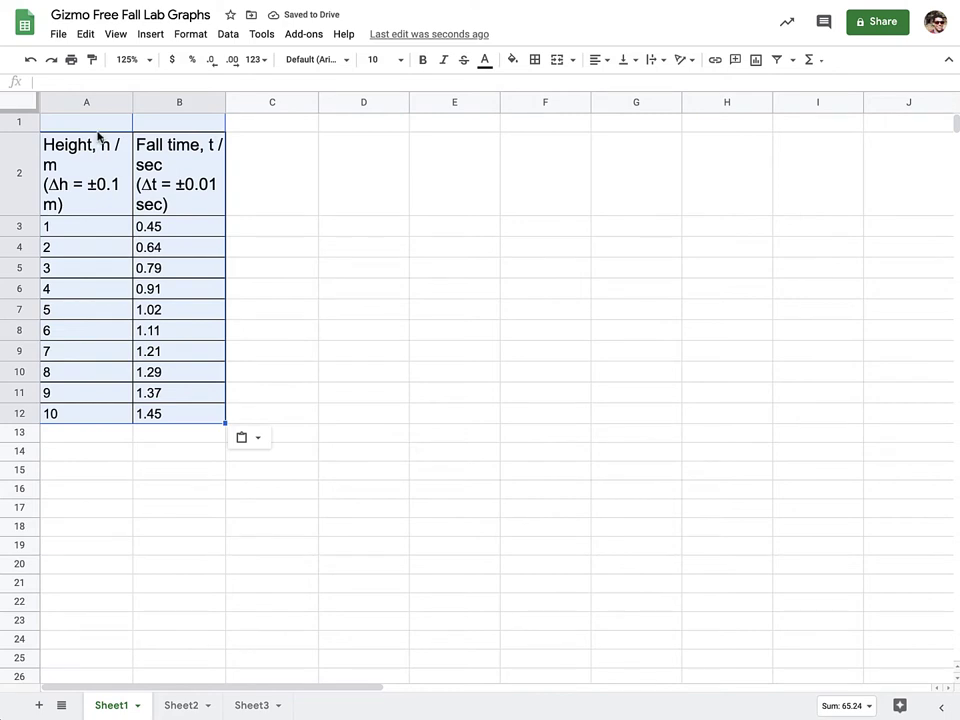
# - Widen columns A and B of the pasted table so each header fits on two lines
pyautogui.moveTo(133, 101); pyautogui.dragTo(172, 104)
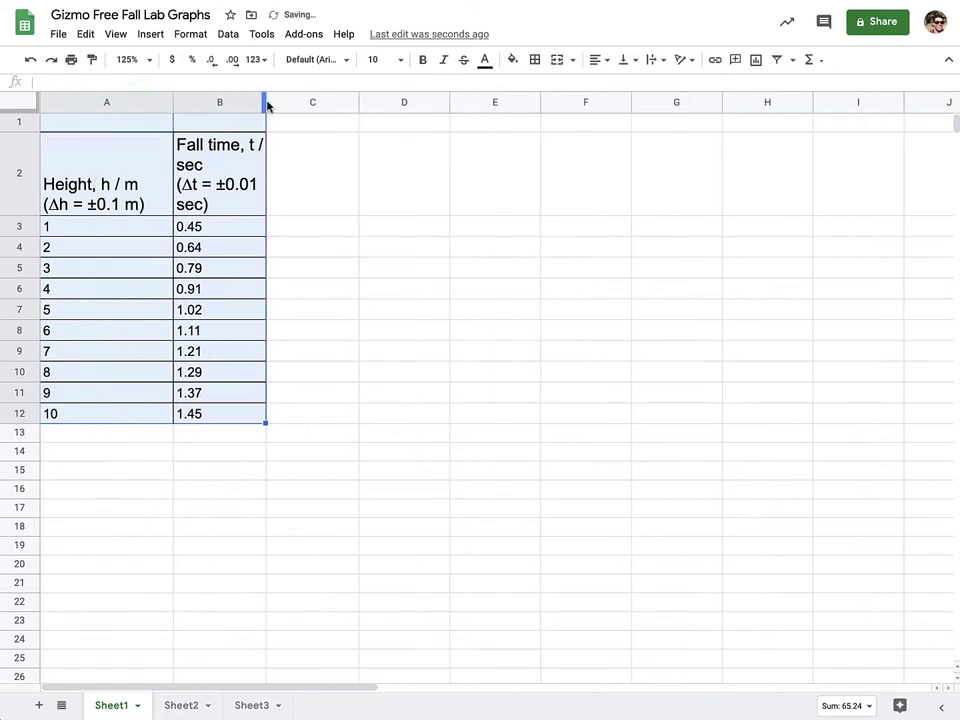
pyautogui.moveTo(264, 101); pyautogui.dragTo(345, 100)
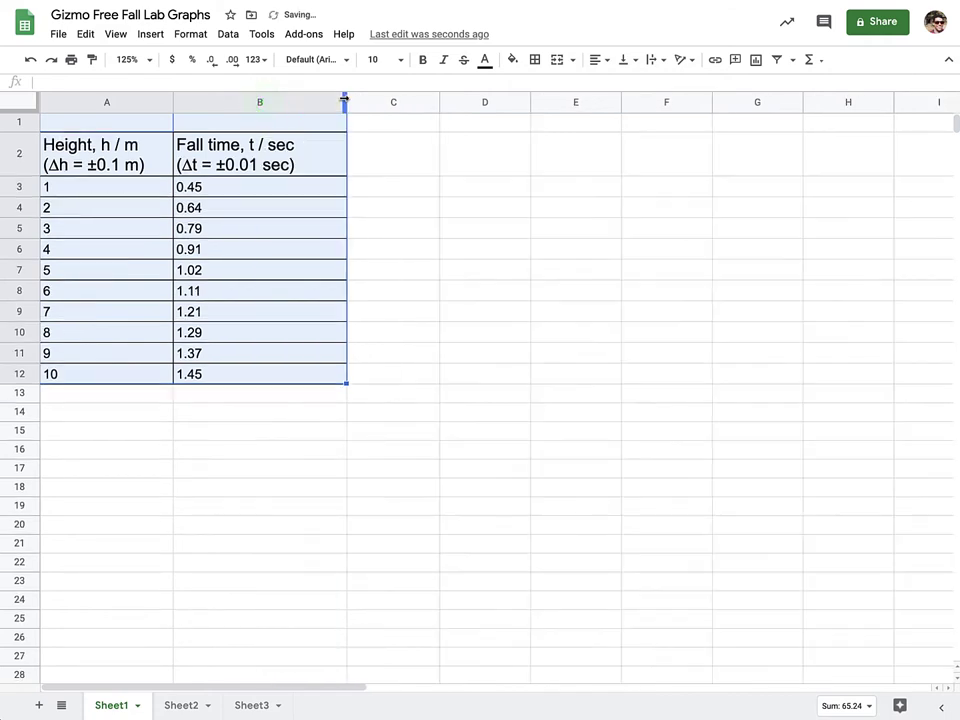
pyautogui.click(471, 212)
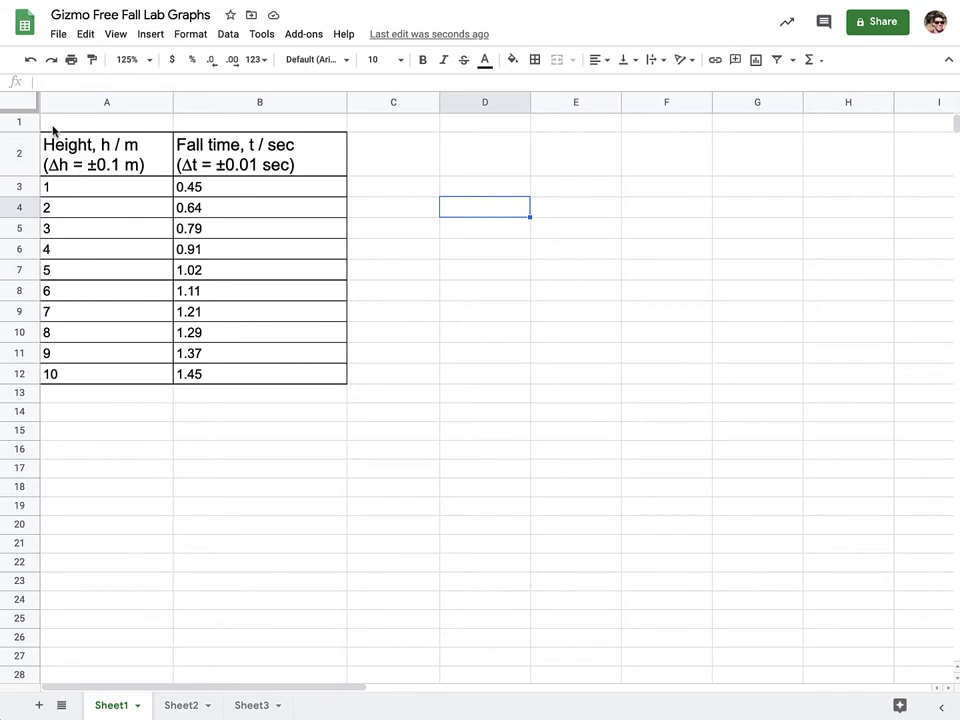
# - Check the height precision in the report's table and format the heights in A3:A12 with one decimal place
pyautogui.click(84, 147)
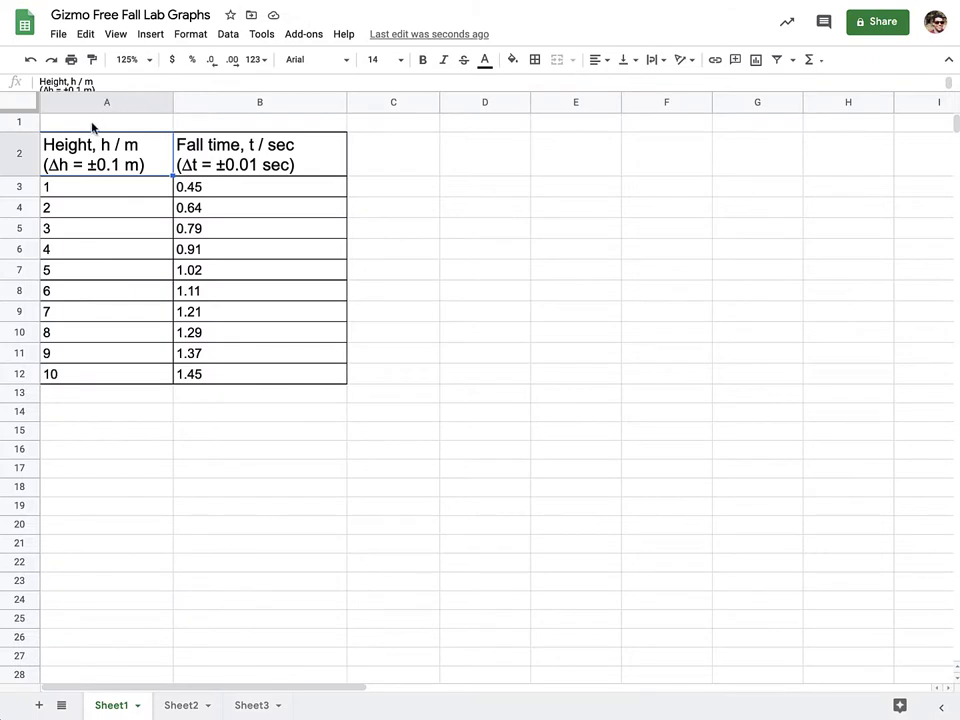
pyautogui.click(92, 127)
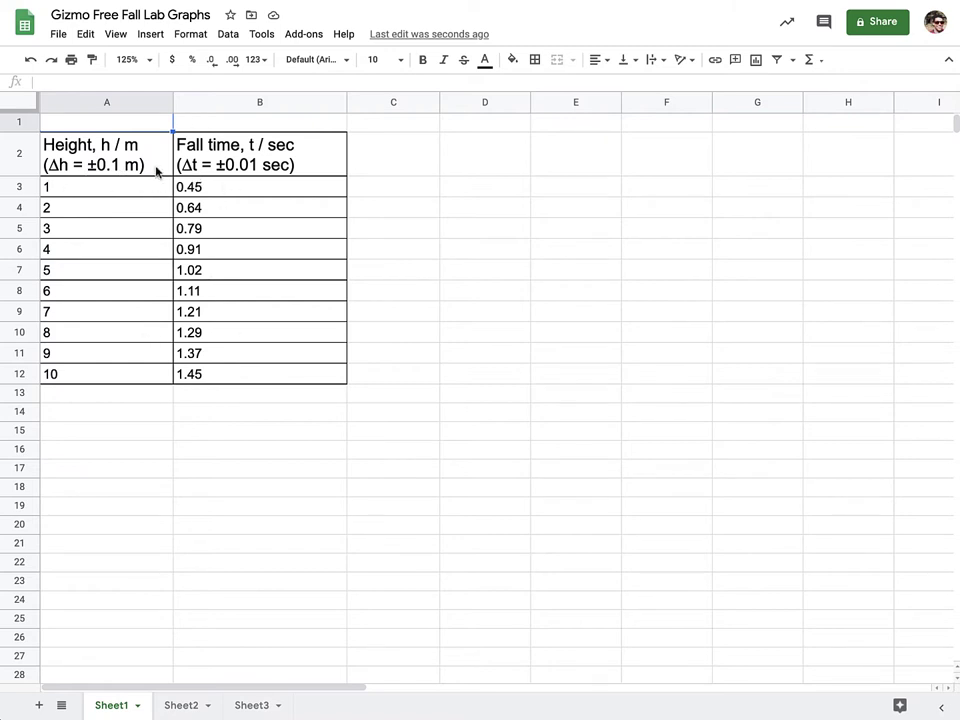
pyautogui.click(146, 193)
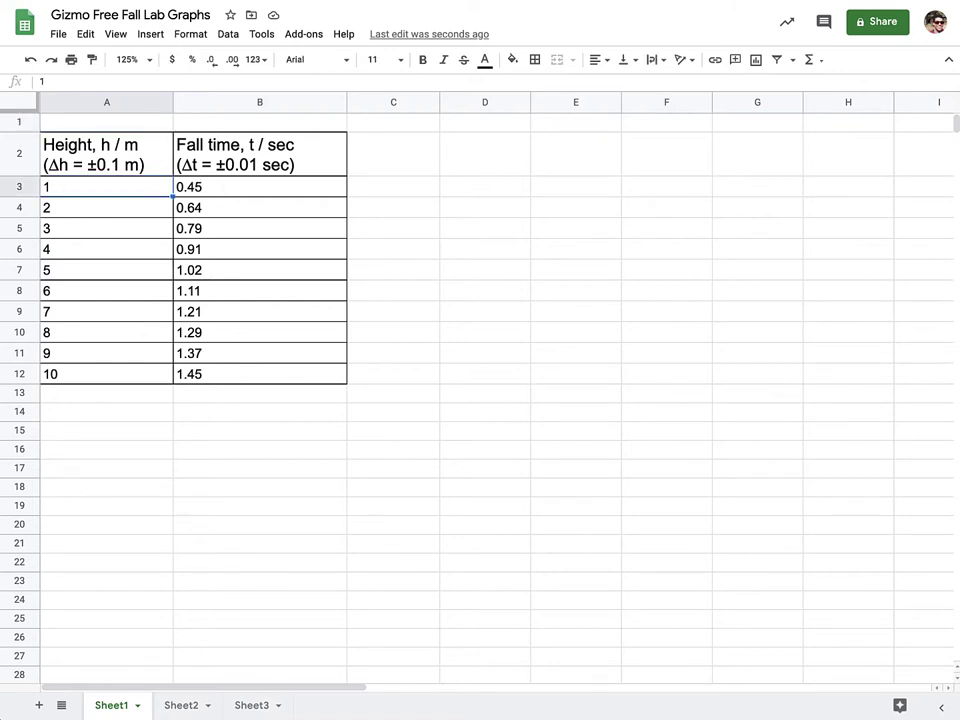
pyautogui.hotkey('alt', 'Tab')
pyautogui.click(160, 178)
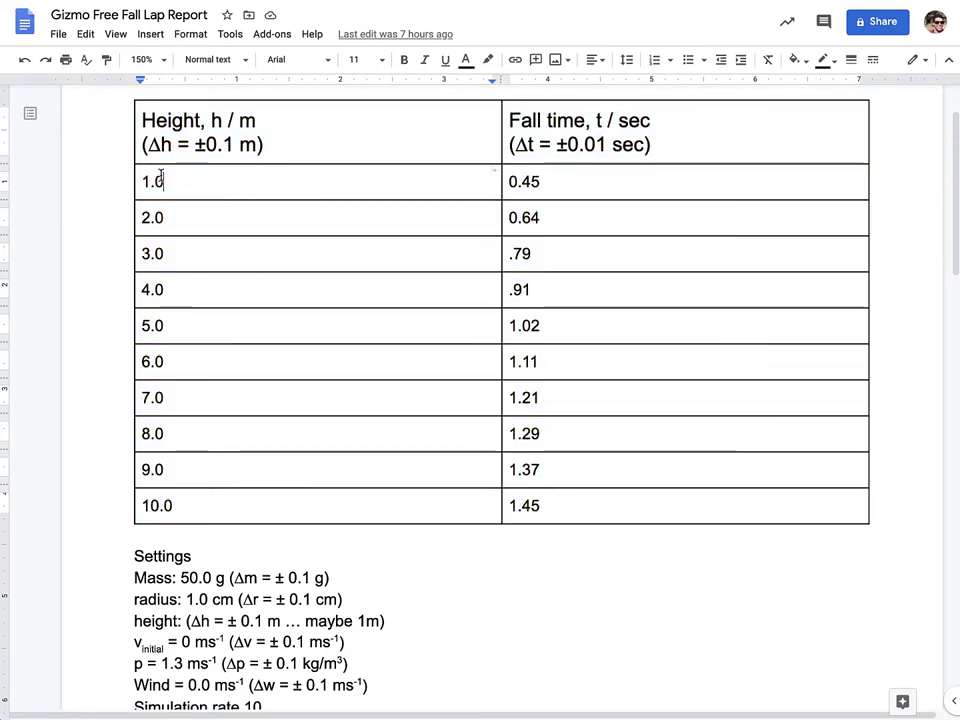
pyautogui.hotkey('alt', 'Tab')
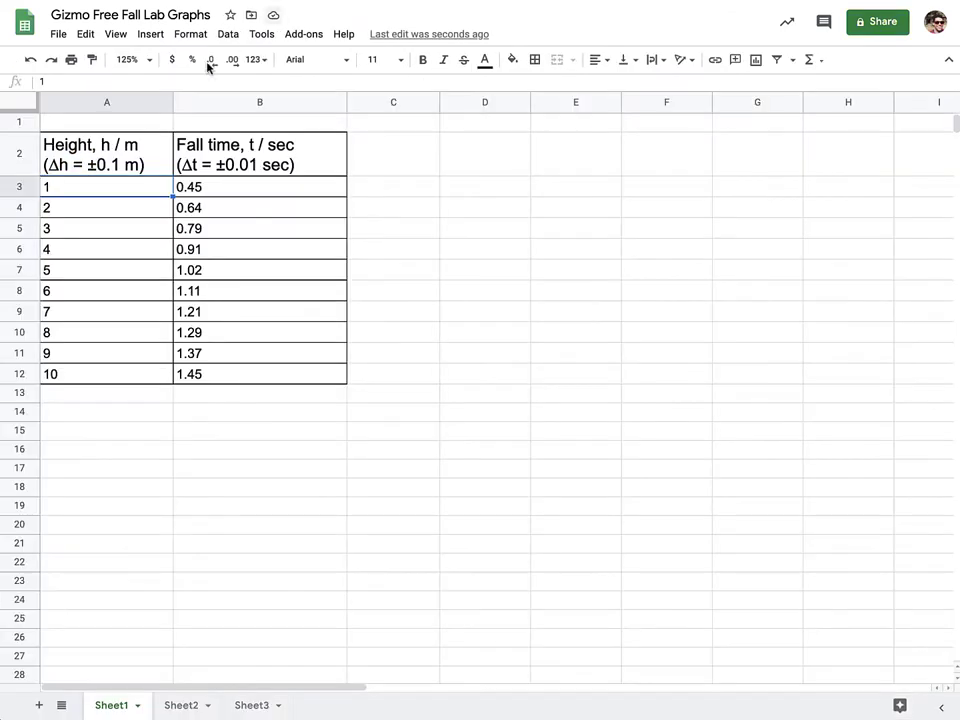
pyautogui.moveTo(80, 193); pyautogui.dragTo(64, 381)
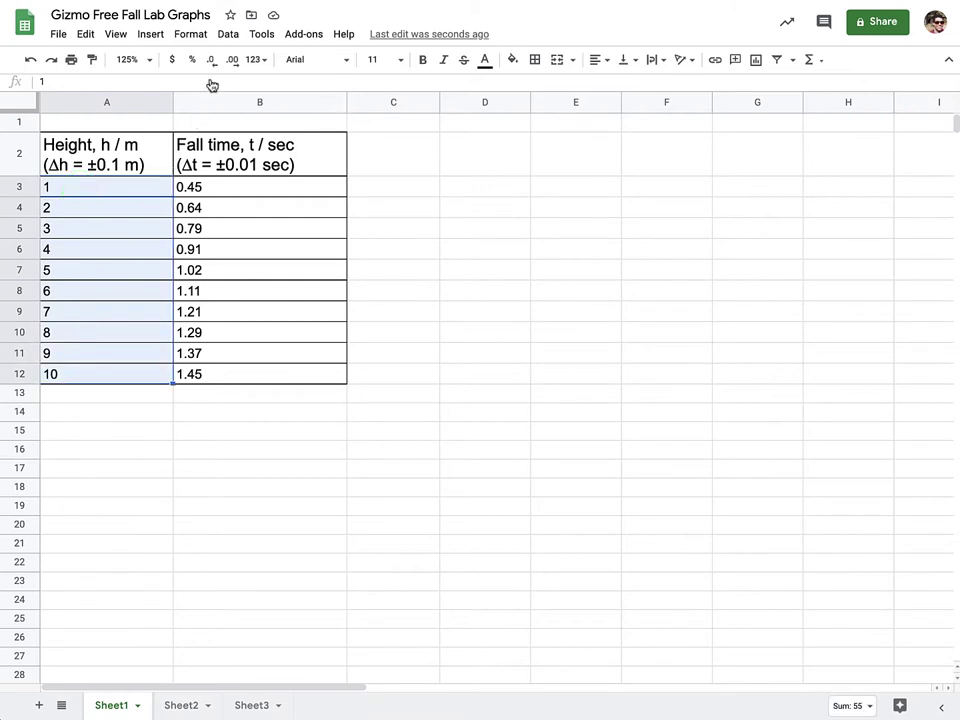
pyautogui.click(240, 62)
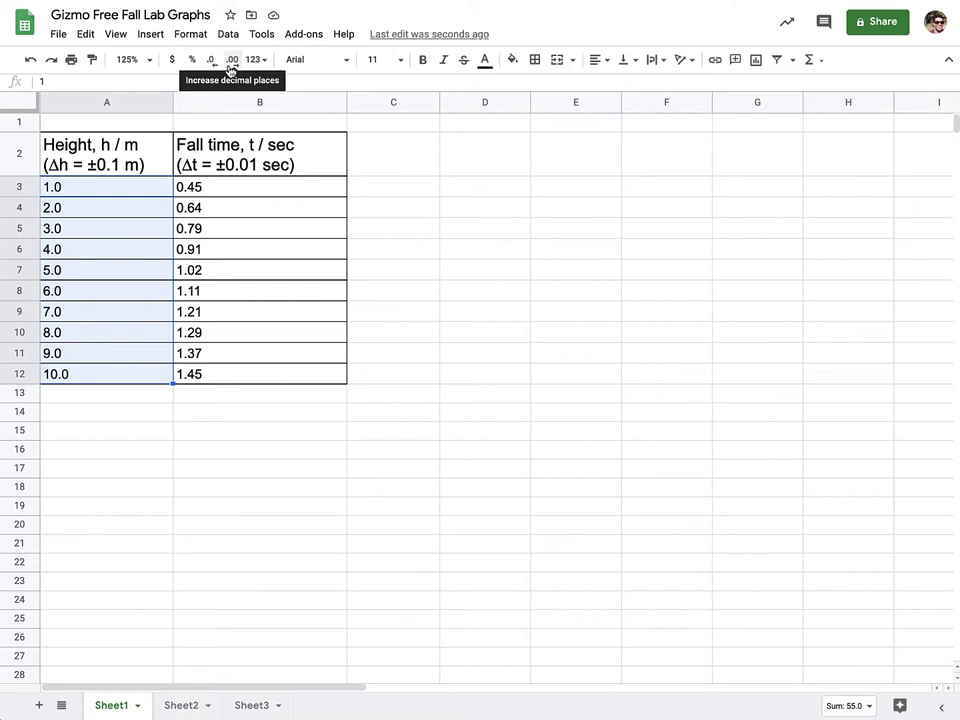
# - Try showing the heights with four decimal places and with none, and return them to one decimal place
pyautogui.click(231, 62)
pyautogui.click(231, 62)
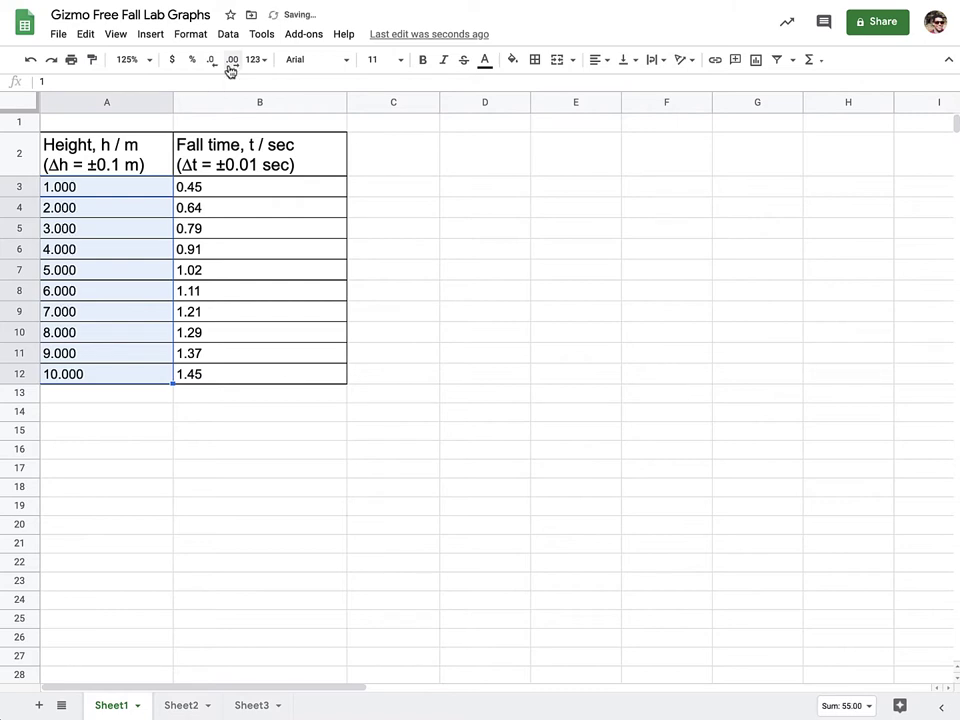
pyautogui.click(231, 62)
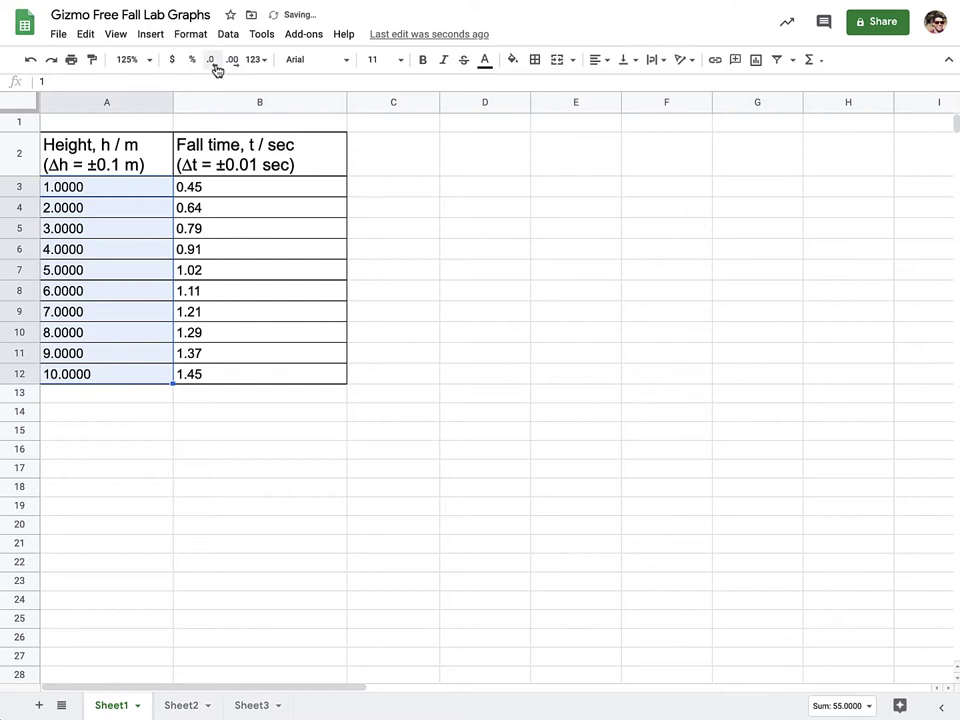
pyautogui.click(214, 63)
pyautogui.click(214, 63)
pyautogui.click(214, 63)
pyautogui.click(214, 63)
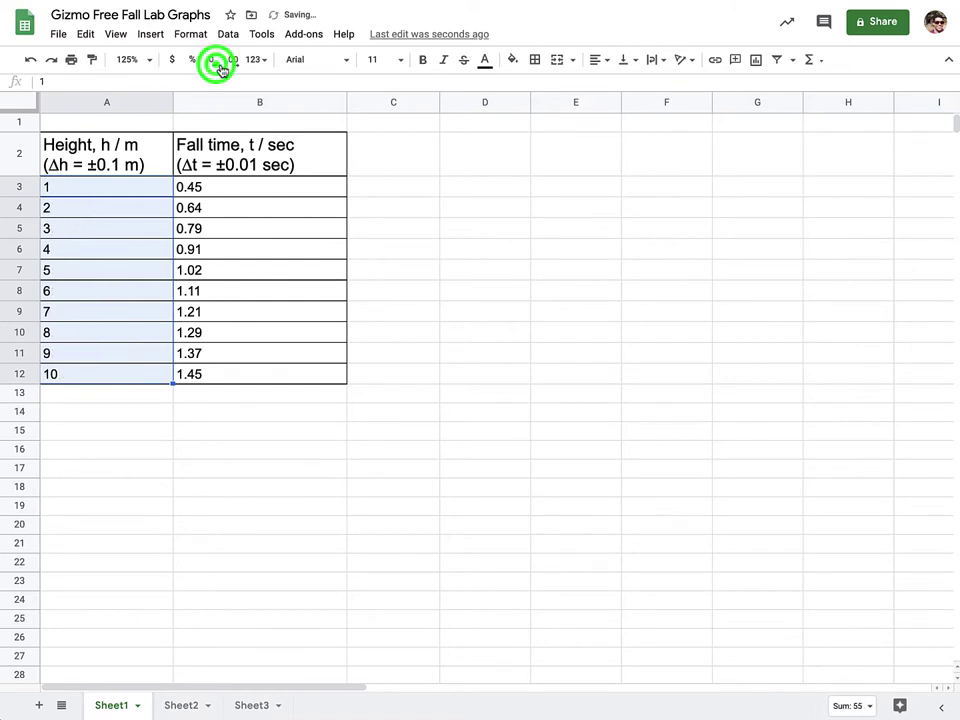
pyautogui.click(238, 64)
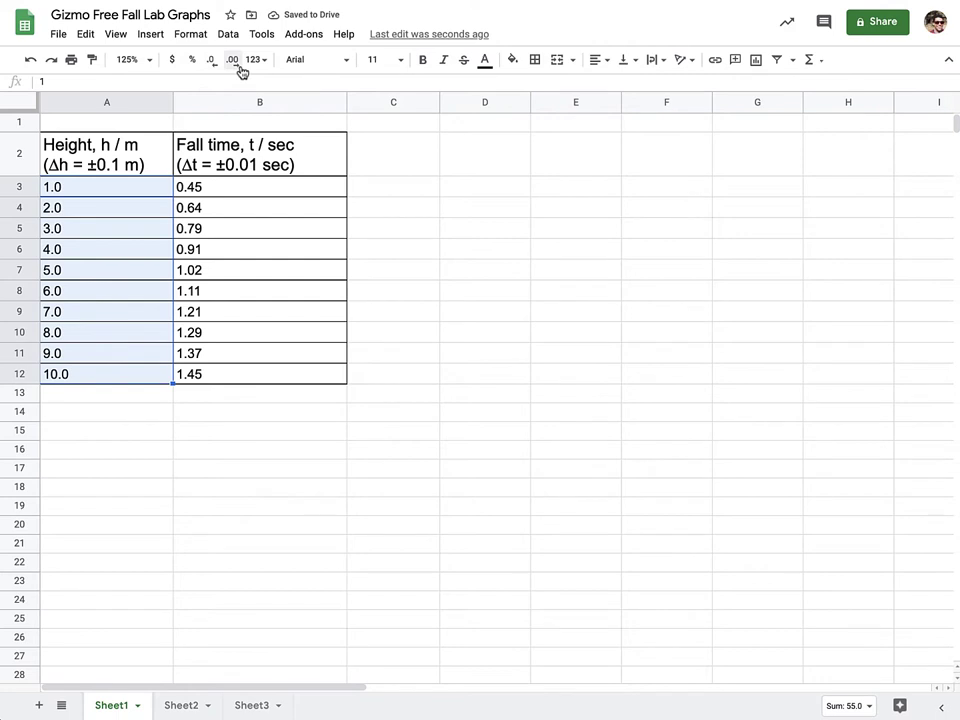
pyautogui.click(289, 476)
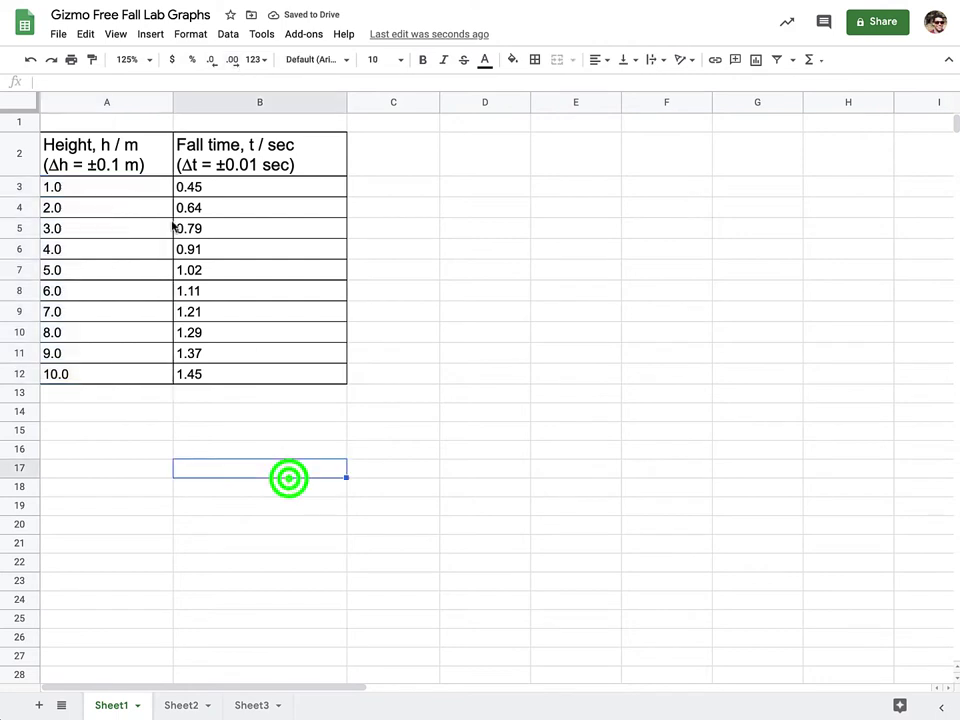
# - Insert a chart from the table range A2:B12 and place it directly below the table, starting at column A
pyautogui.moveTo(131, 165); pyautogui.dragTo(252, 374)
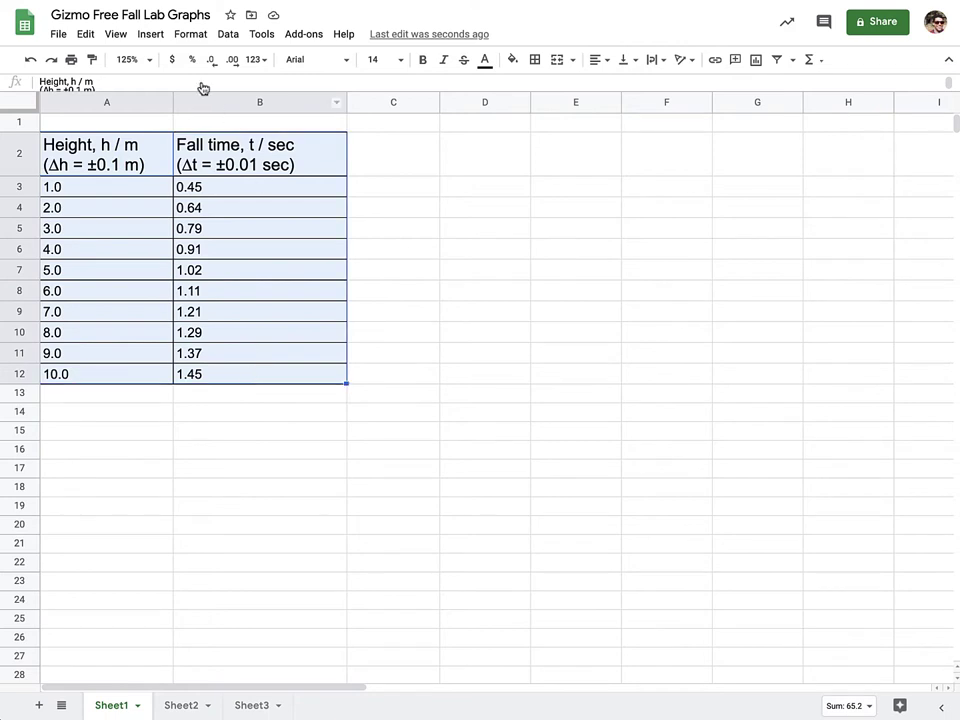
pyautogui.click(150, 36)
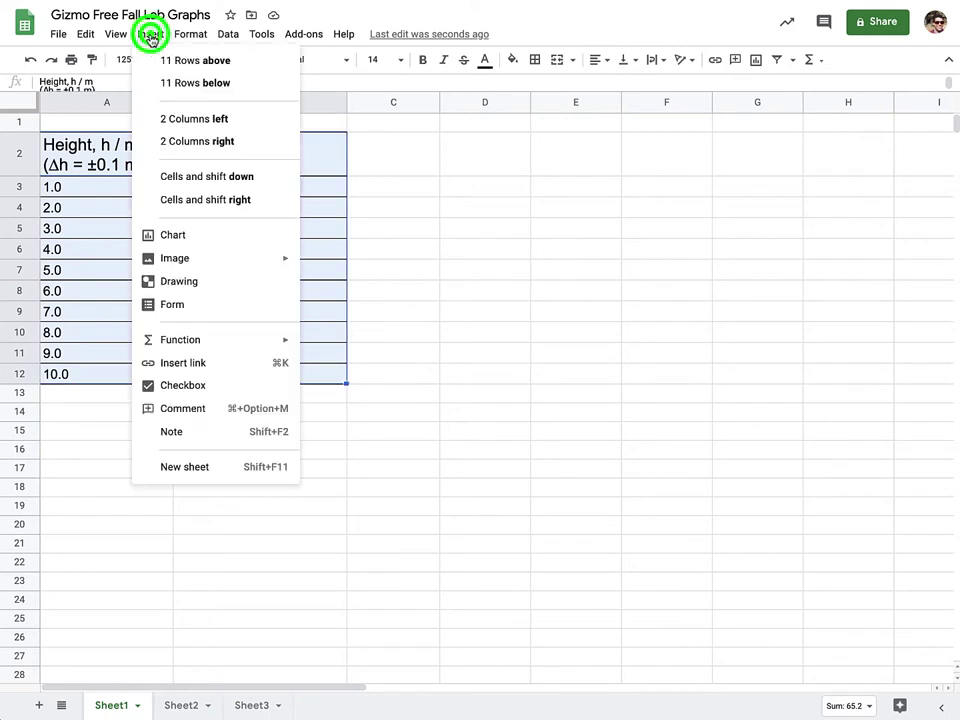
pyautogui.click(222, 236)
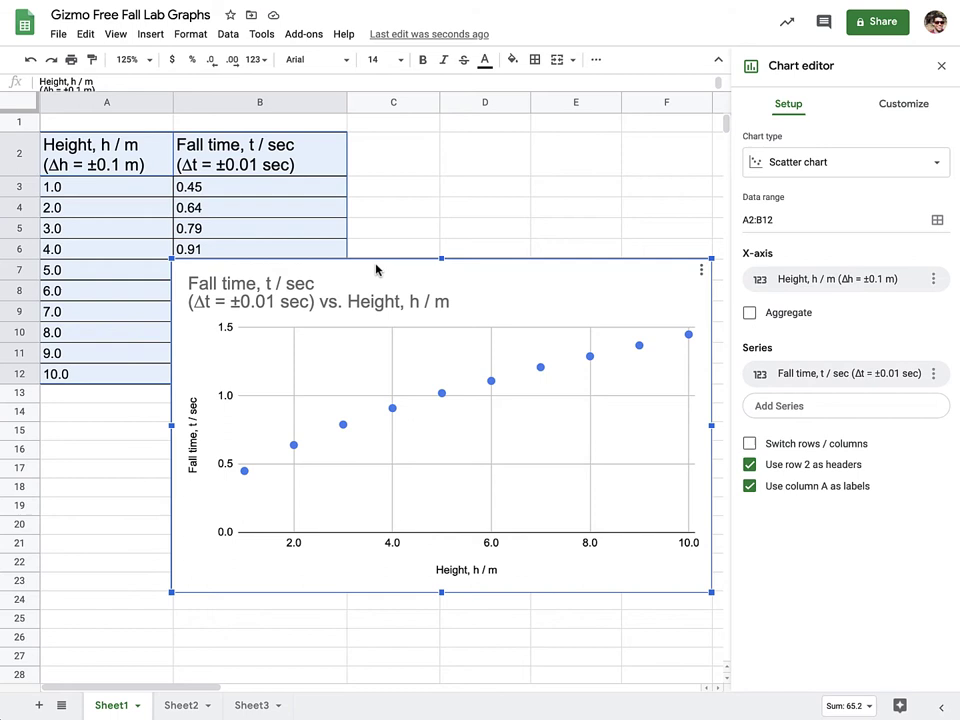
pyautogui.moveTo(376, 269); pyautogui.dragTo(242, 411)
pyautogui.scroll(-1, 243, 410)
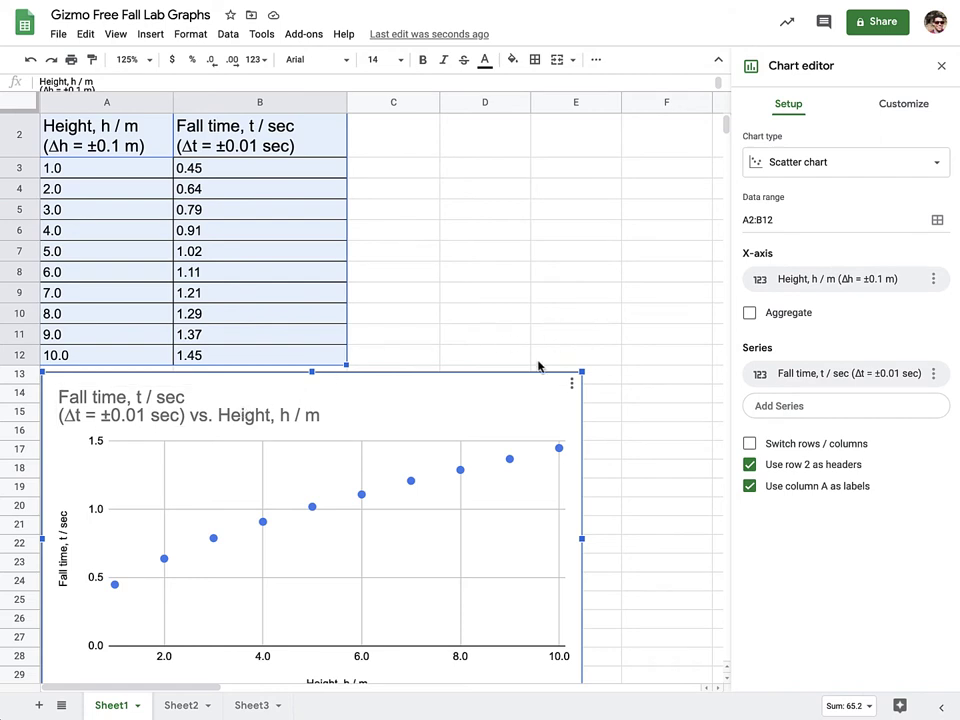
# - Set the chart type to Scatter chart
pyautogui.click(816, 176)
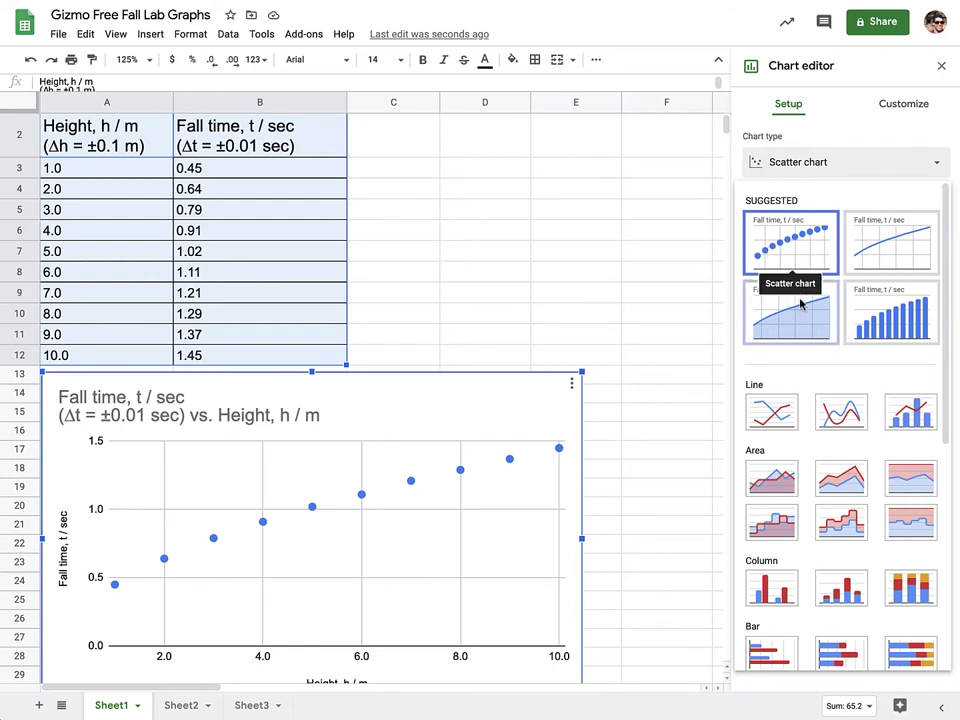
pyautogui.scroll(-5, 810, 362)
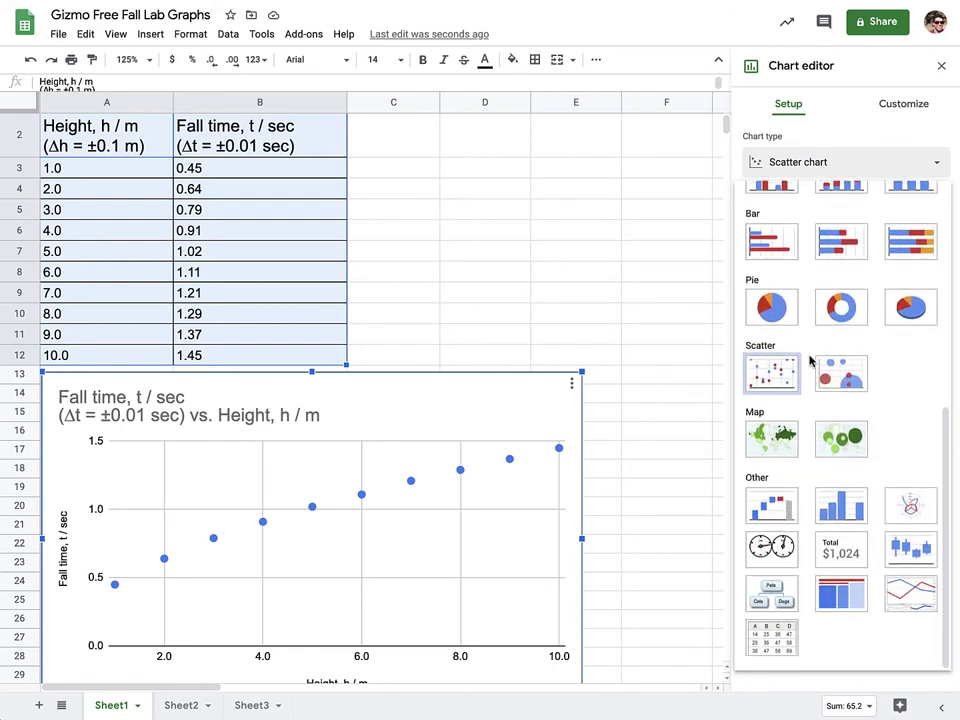
pyautogui.click(769, 373)
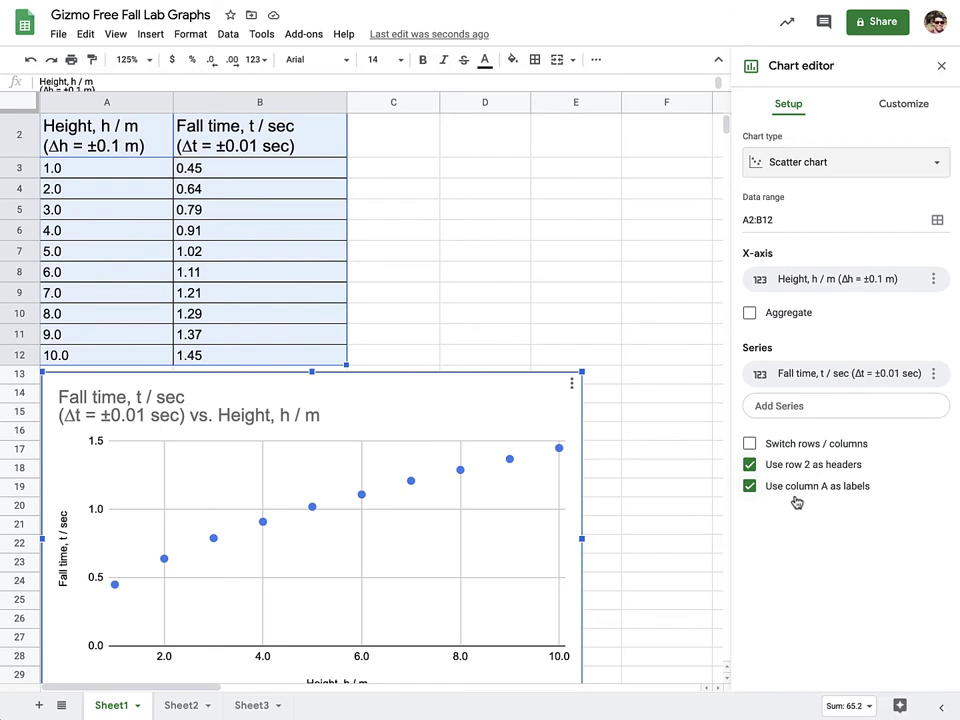
pyautogui.click(143, 129)
pyautogui.click(213, 130)
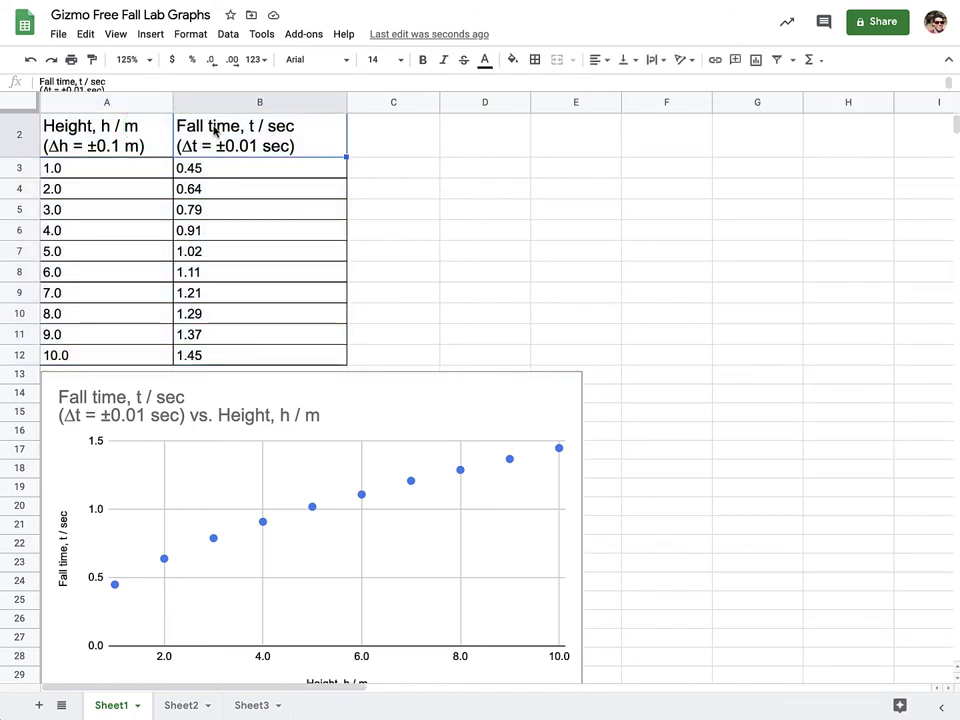
pyautogui.click(120, 138)
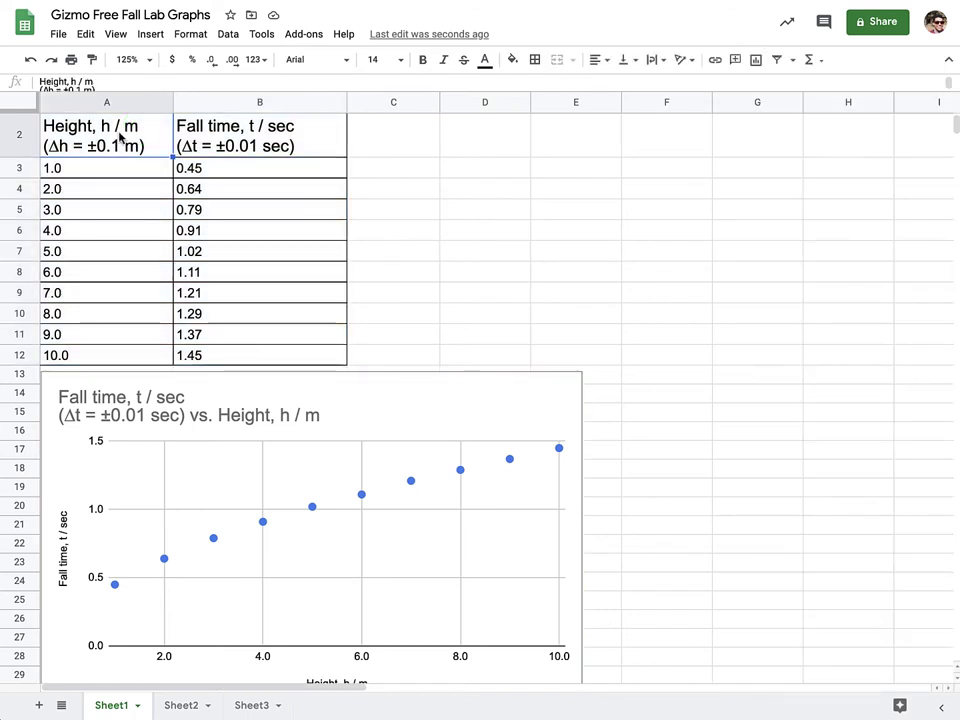
# - Open the chart title for editing and clear its automatically generated text
pyautogui.click(372, 421)
pyautogui.doubleClick(372, 421)
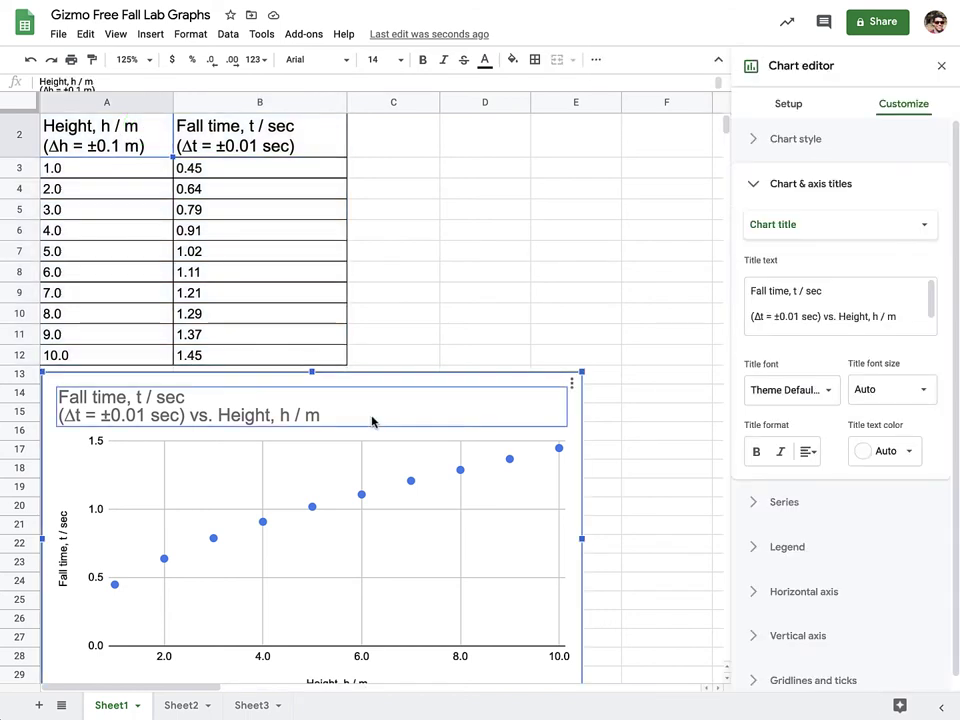
pyautogui.click(779, 110)
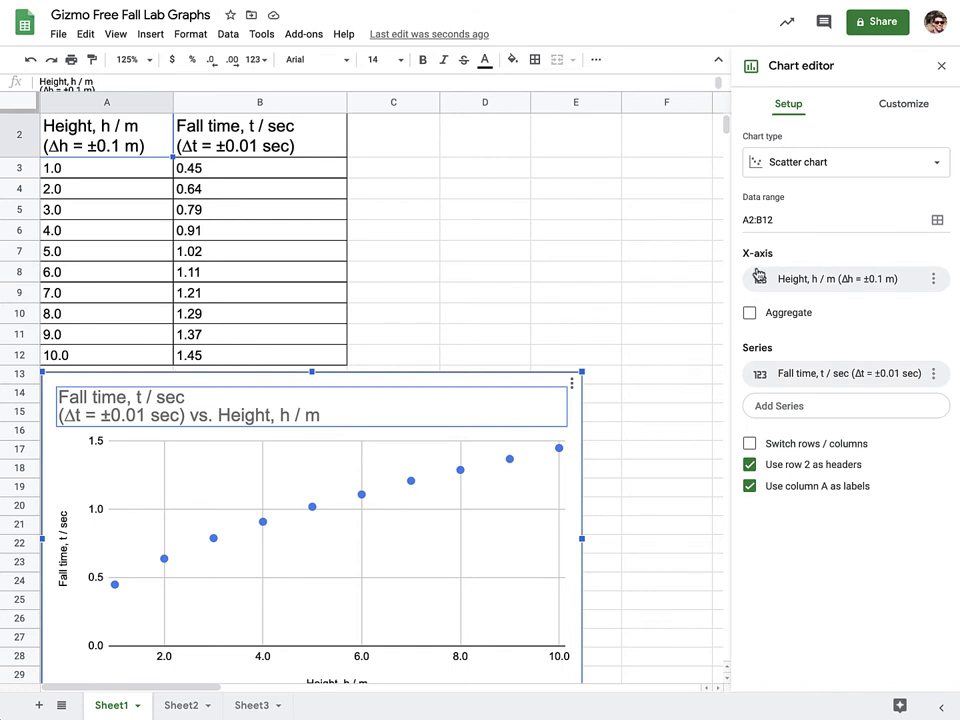
pyautogui.click(904, 108)
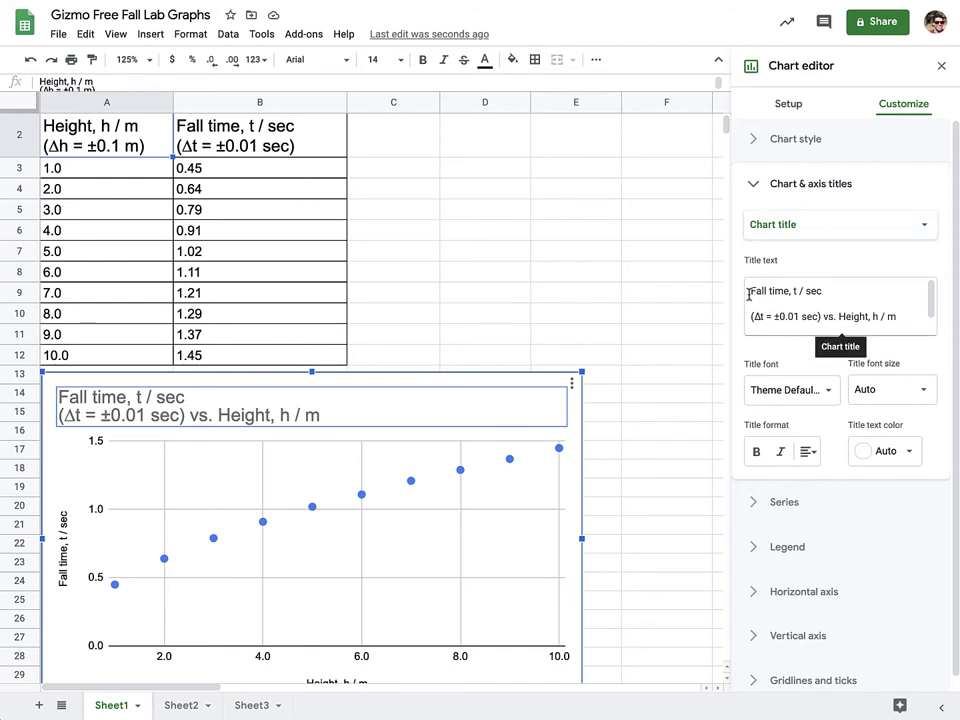
pyautogui.moveTo(748, 292); pyautogui.dragTo(937, 354)
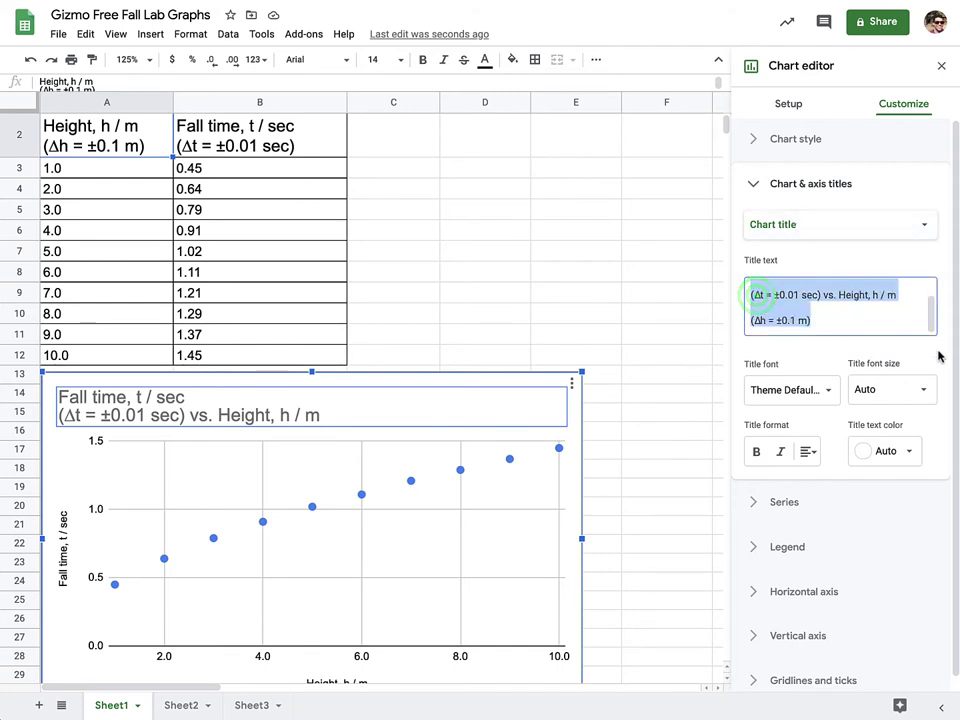
pyautogui.press('BackSpace')
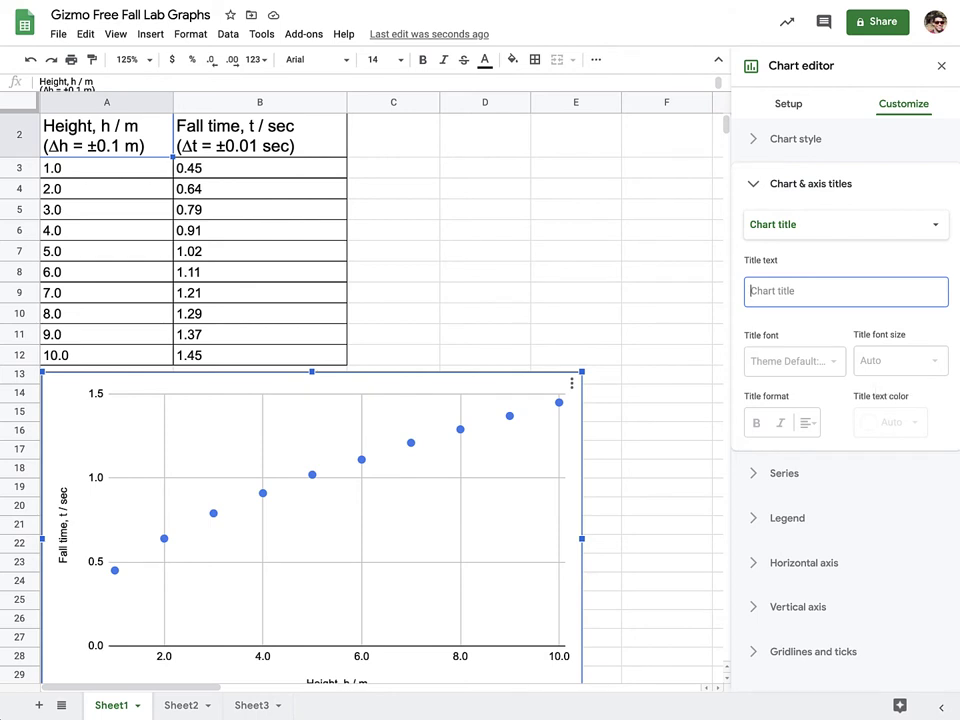
# - Enter "Fall time vs drop height for a 50 g ball in Gizmos Free Fall Lab." as the chart title
pyautogui.write('Fall')
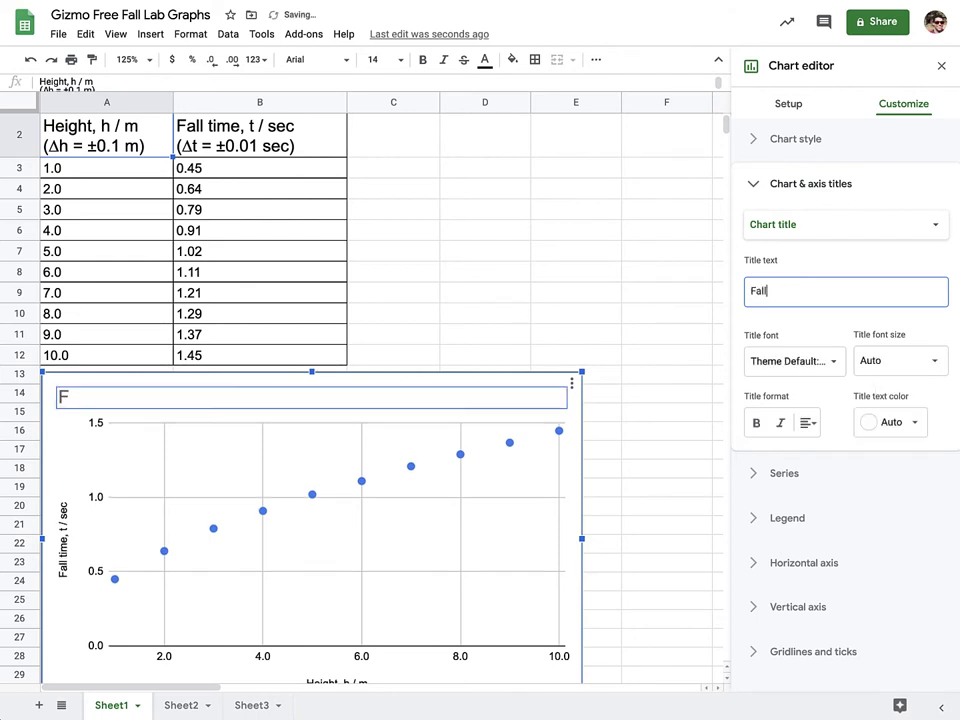
pyautogui.write(' time vs ')
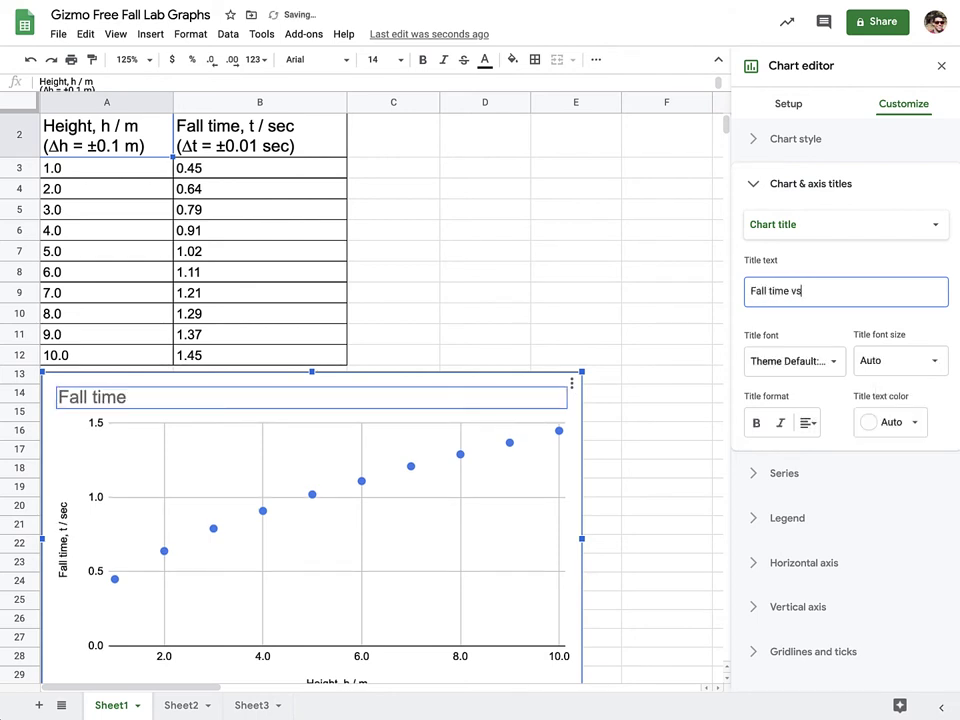
pyautogui.write('h')
pyautogui.write('rop ')
pyautogui.write('height for a ')
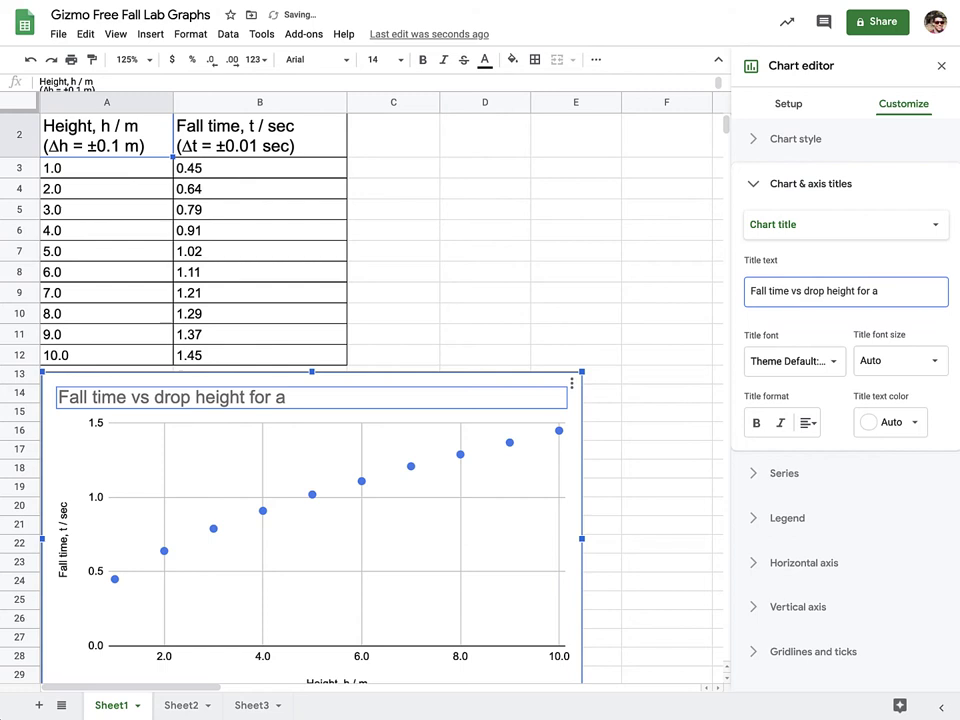
pyautogui.write('50 g ball in Gizmos')
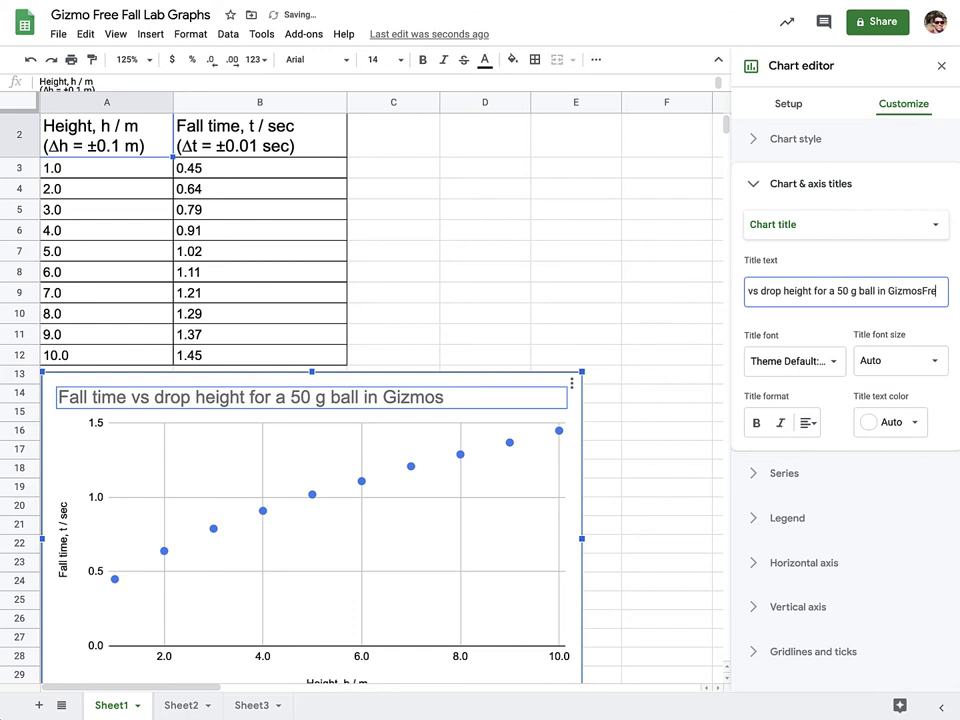
pyautogui.write(' Free Fall F')
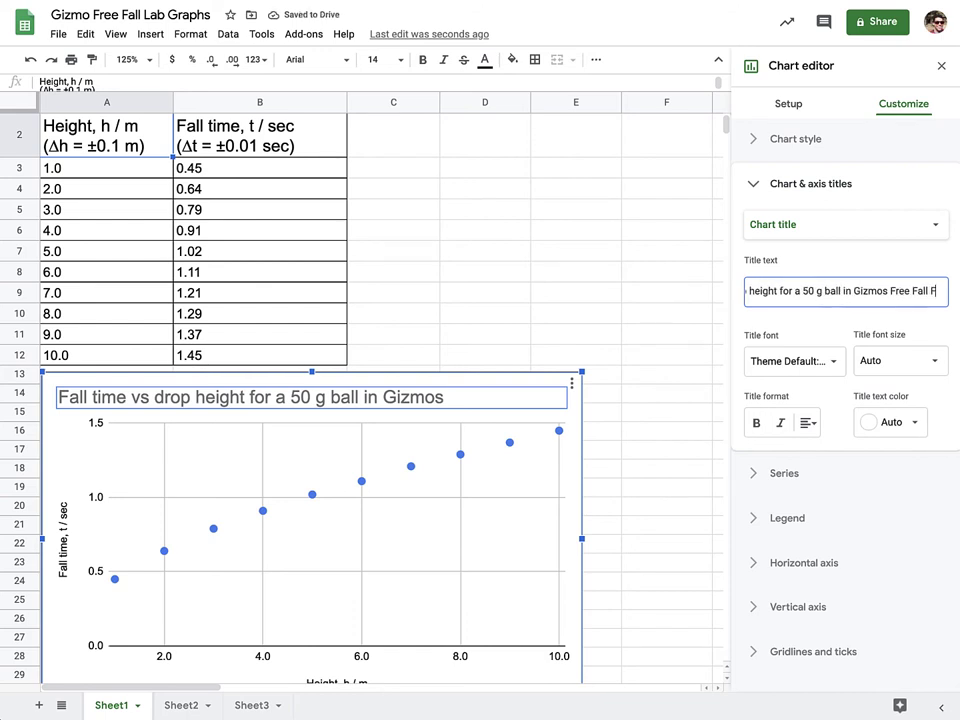
pyautogui.press('BackSpace')
pyautogui.write('Lab.')
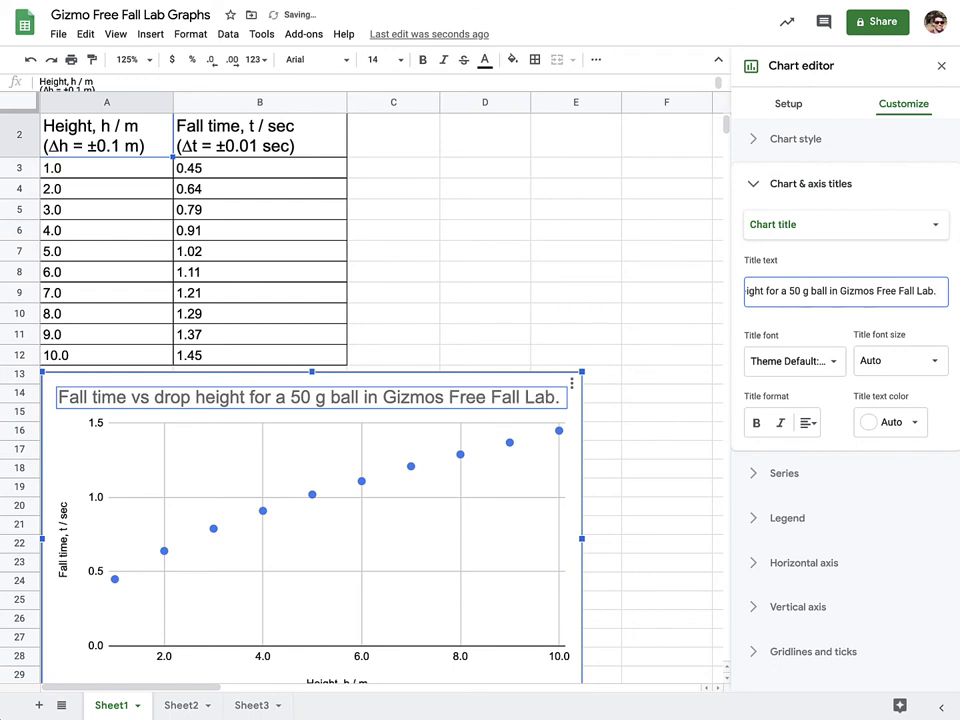
pyautogui.press('BackSpace')
pyautogui.press('BackSpace')
pyautogui.press('BackSpace')
pyautogui.press('BackSpace')
pyautogui.write('.')
pyautogui.press('BackSpace')
# - Remove the uncertainty "(Δh = ±0.1 m)" from the horizontal axis title, leaving "Height, h / m"
pyautogui.click(845, 236)
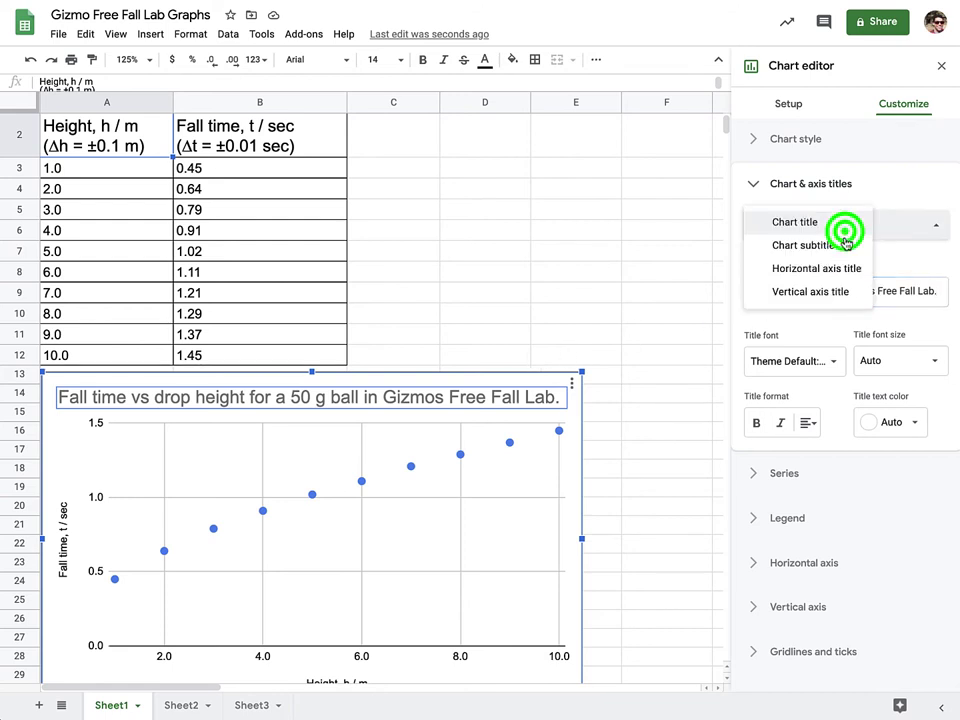
pyautogui.click(838, 270)
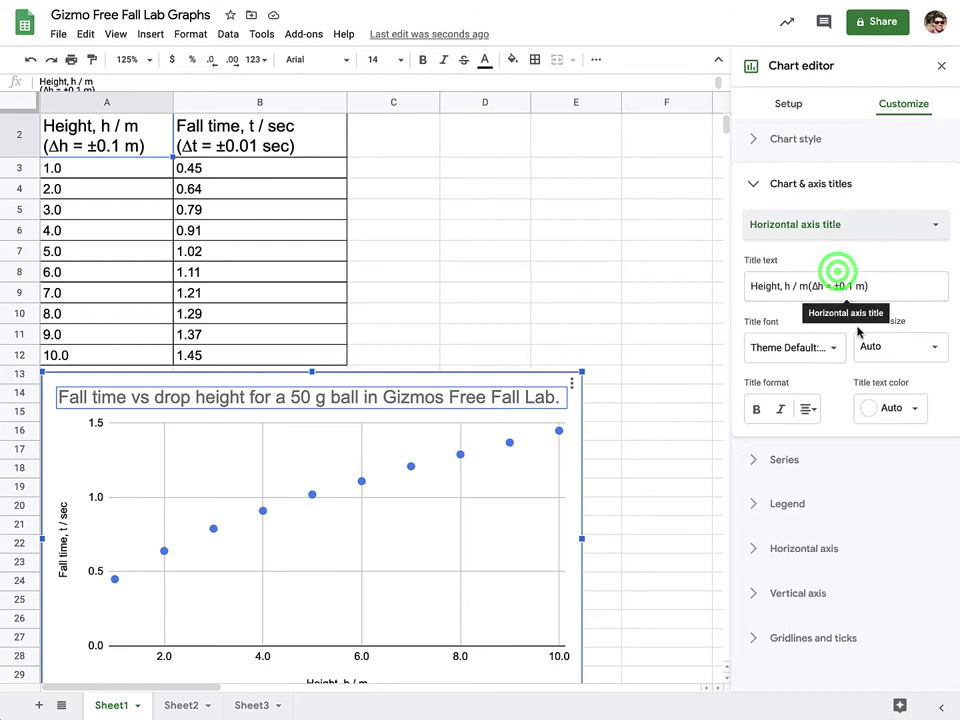
pyautogui.scroll(-2, 564, 283)
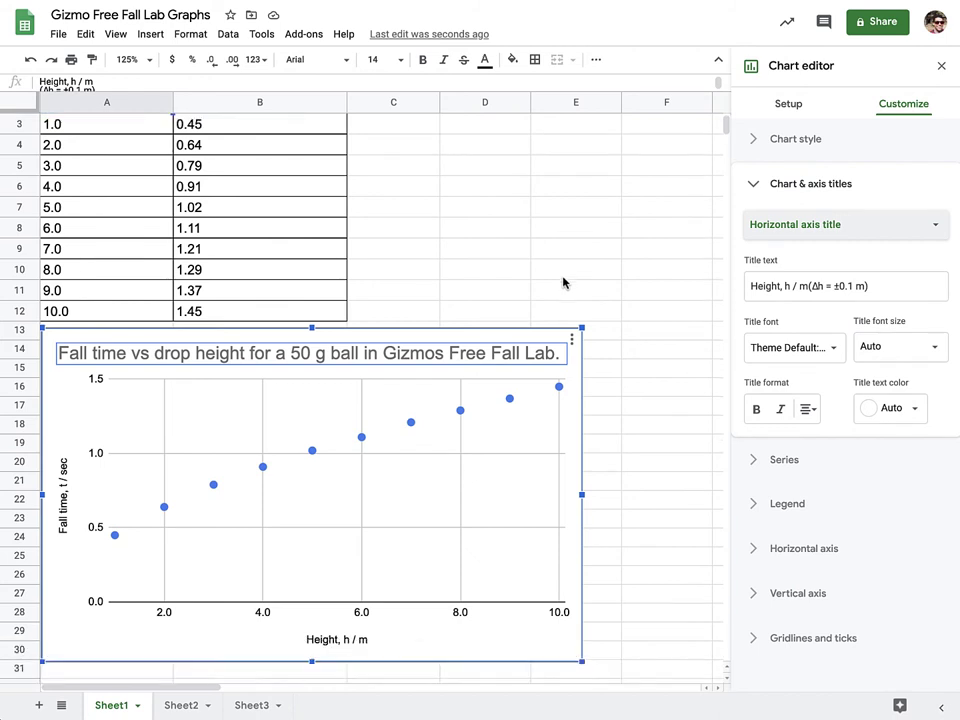
pyautogui.click(779, 279)
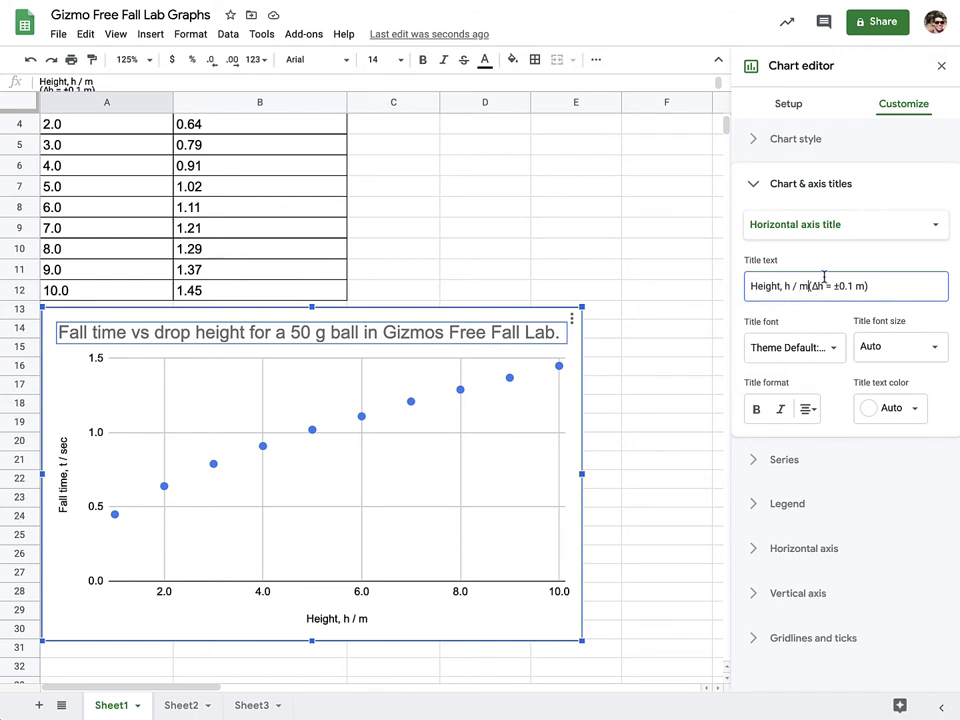
pyautogui.hotkey('shift', 'End')
pyautogui.press('BackSpace')
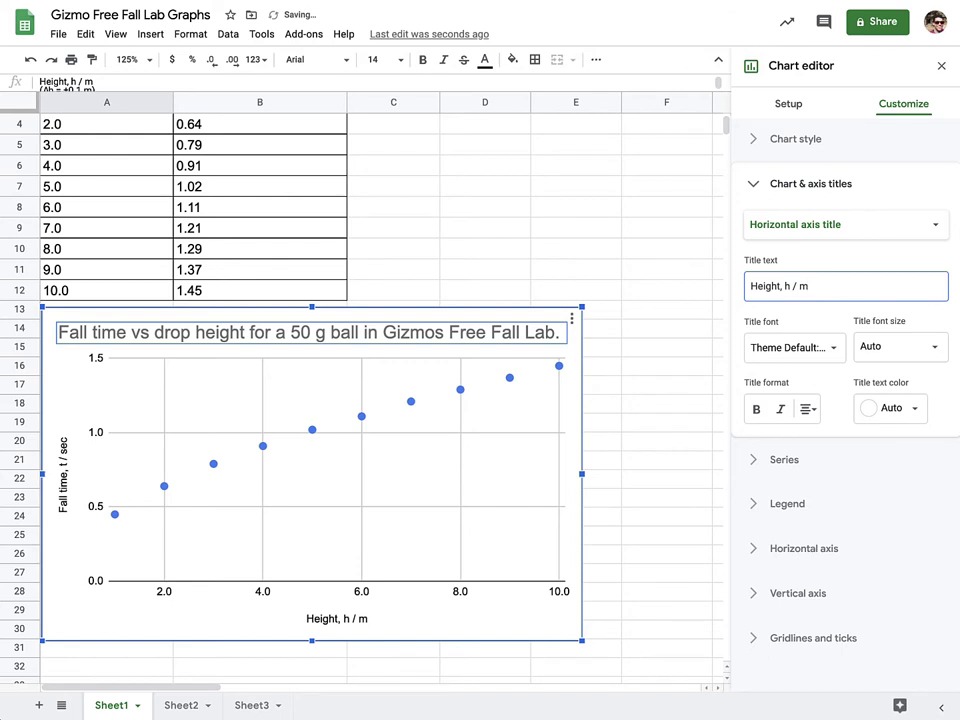
# - Try "Height / meters" as the horizontal axis title, and return it to "Height, h / m"
pyautogui.press('BackSpace')
pyautogui.press('BackSpace')
pyautogui.press('BackSpace')
pyautogui.press('BackSpace')
pyautogui.press('BackSpace')
pyautogui.write('/ me')
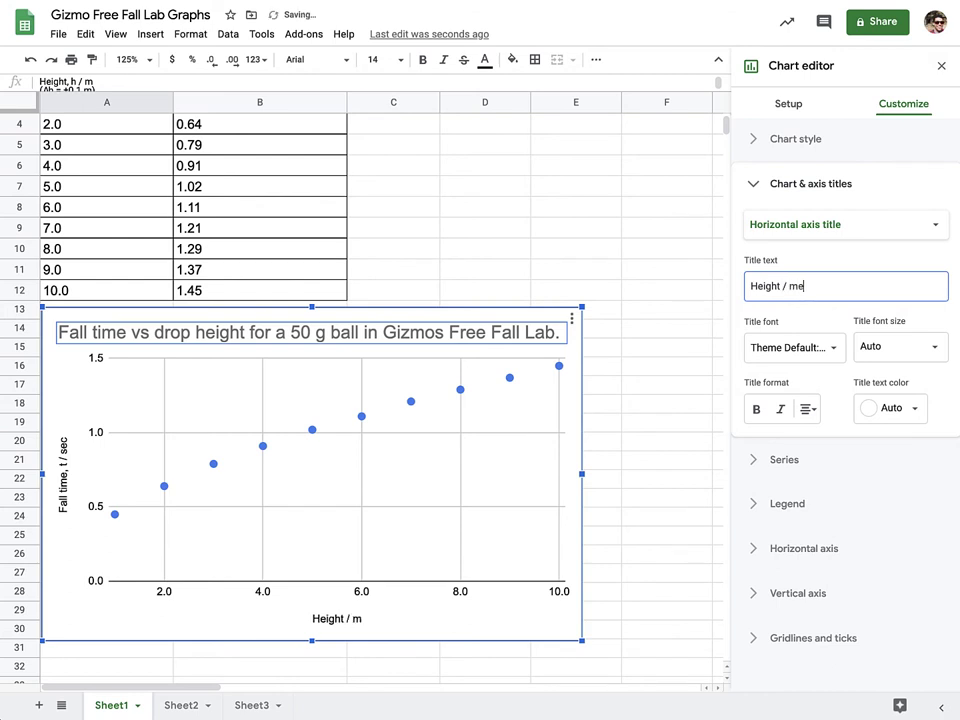
pyautogui.write('ters')
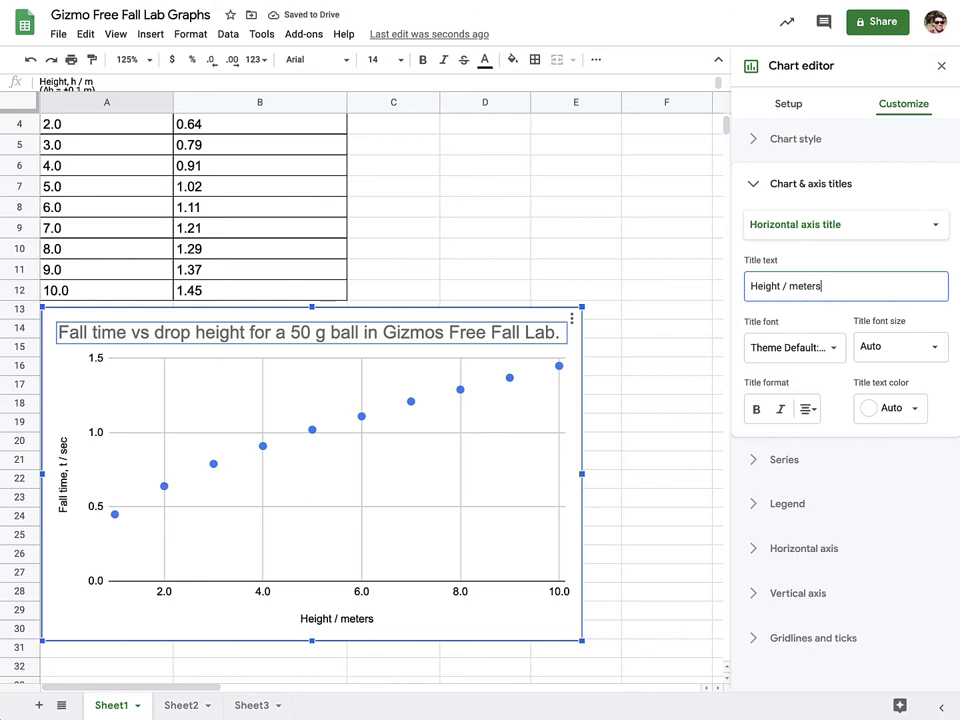
pyautogui.press('BackSpace')
pyautogui.press('BackSpace')
pyautogui.press('BackSpace')
pyautogui.write(', h')
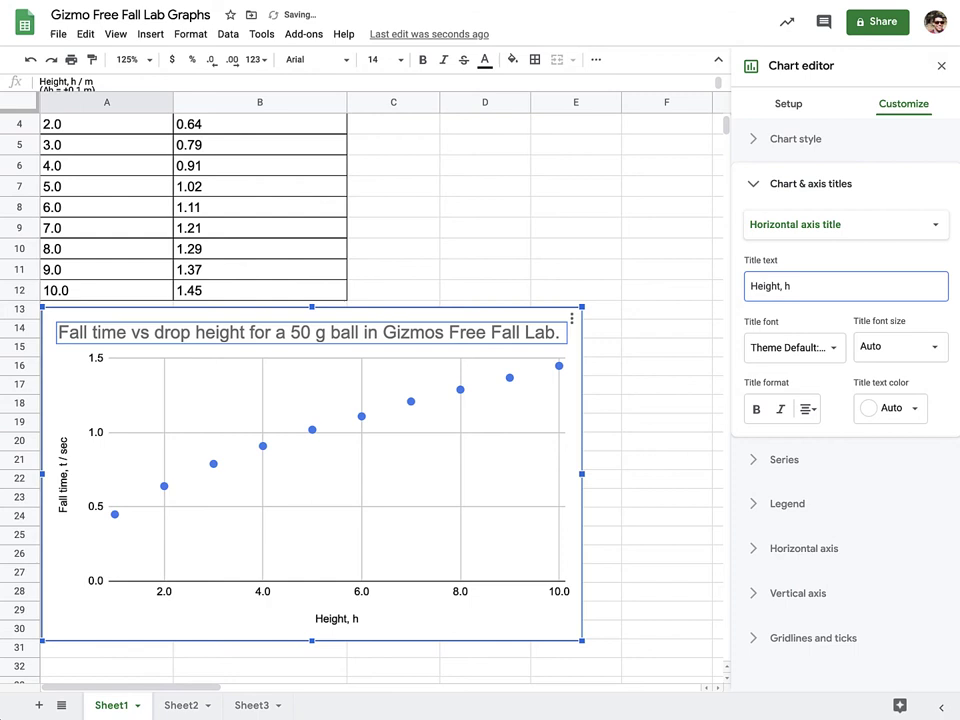
pyautogui.write('m')
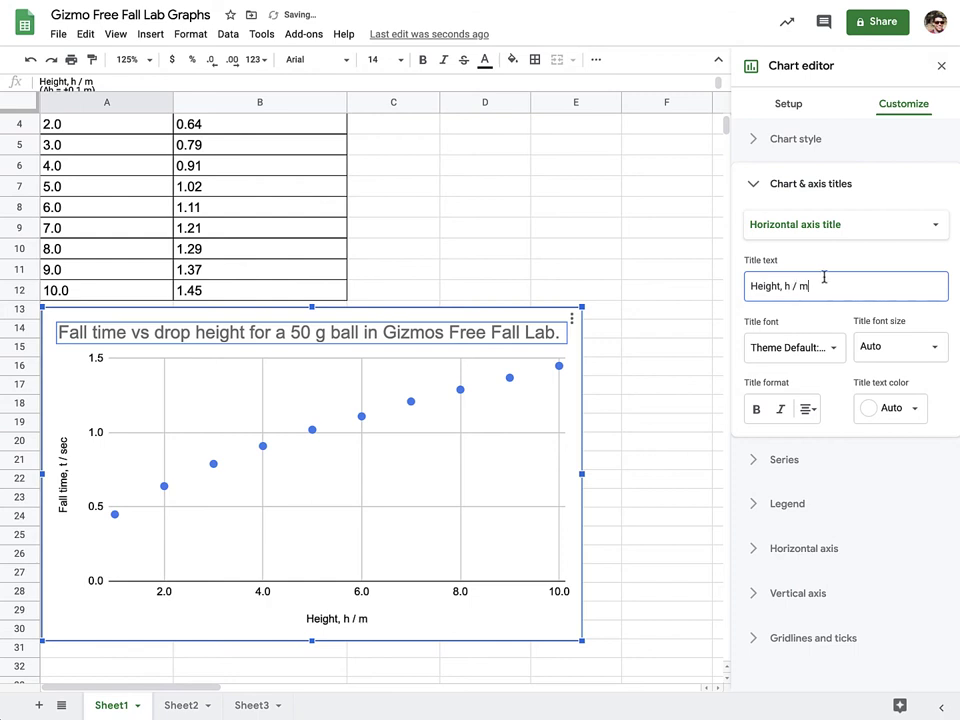
# - Remove the uncertainty "(Δt = ±0.01 sec)" from the vertical axis title, leaving "Fall time, t / sec"
pyautogui.click(818, 224)
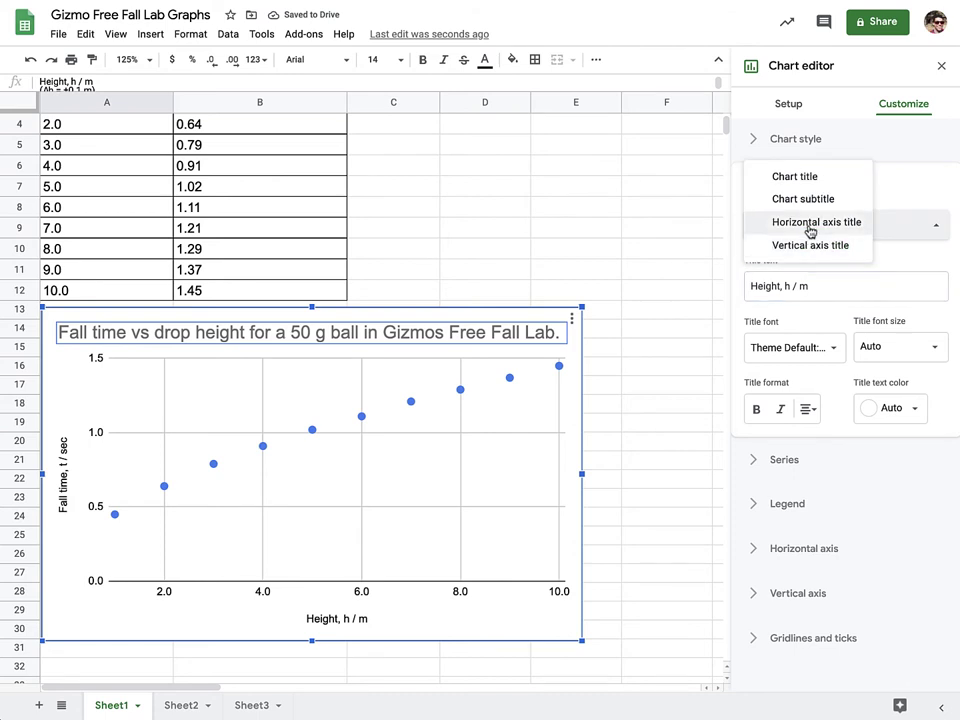
pyautogui.click(809, 245)
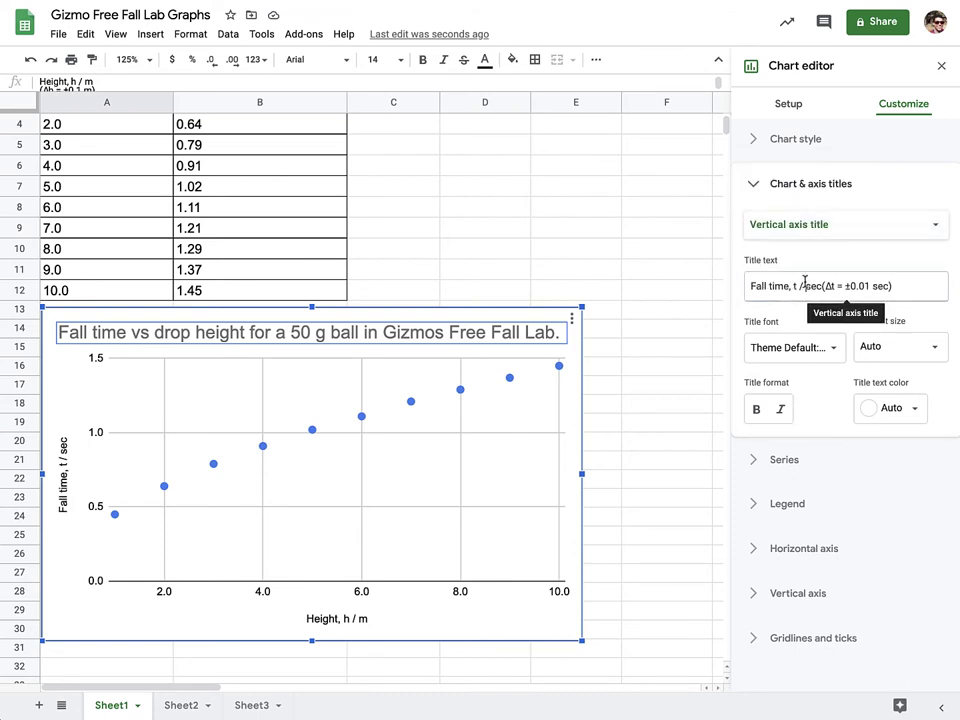
pyautogui.click(789, 287)
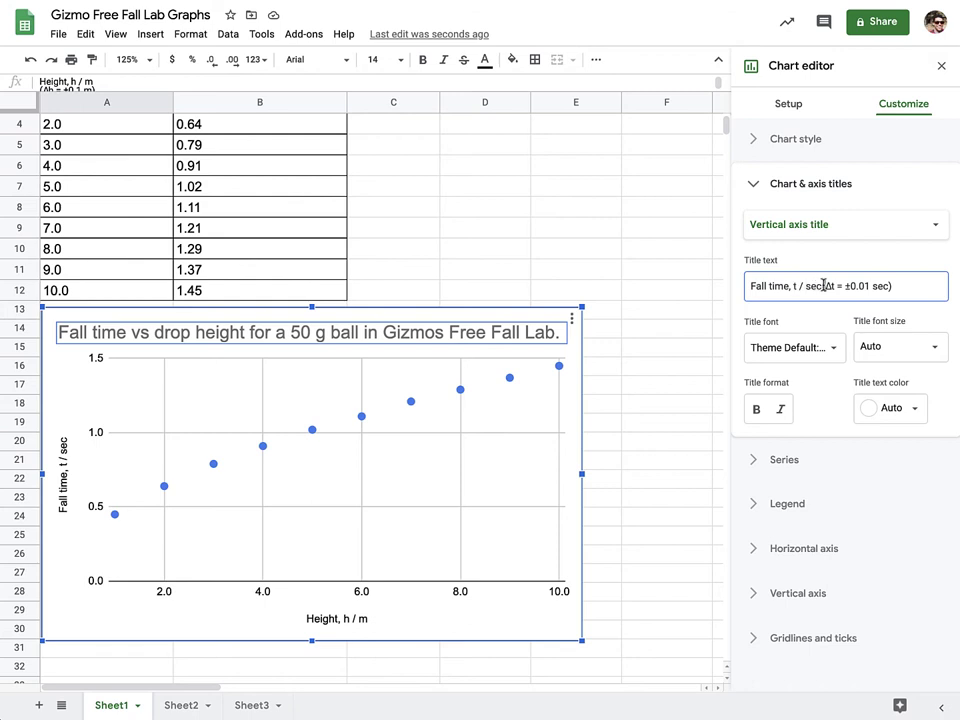
pyautogui.click(823, 285)
pyautogui.hotkey('shift', 'End')
pyautogui.press('Delete')
pyautogui.press('BackSpace')
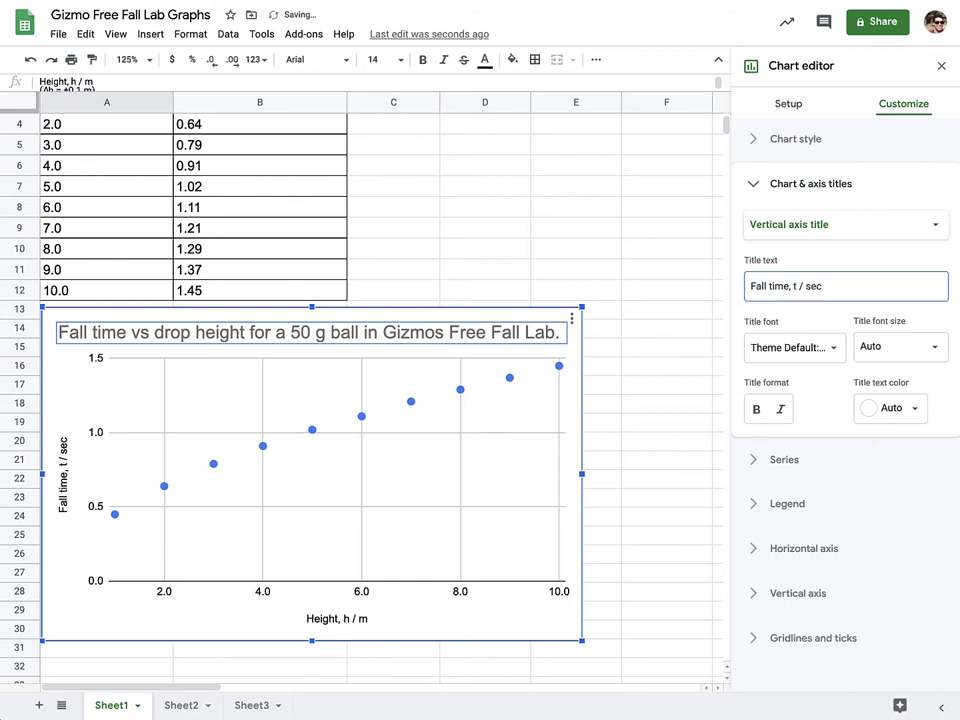
# - Set the font size of both the horizontal and the vertical axis titles to 20
pyautogui.click(336, 620)
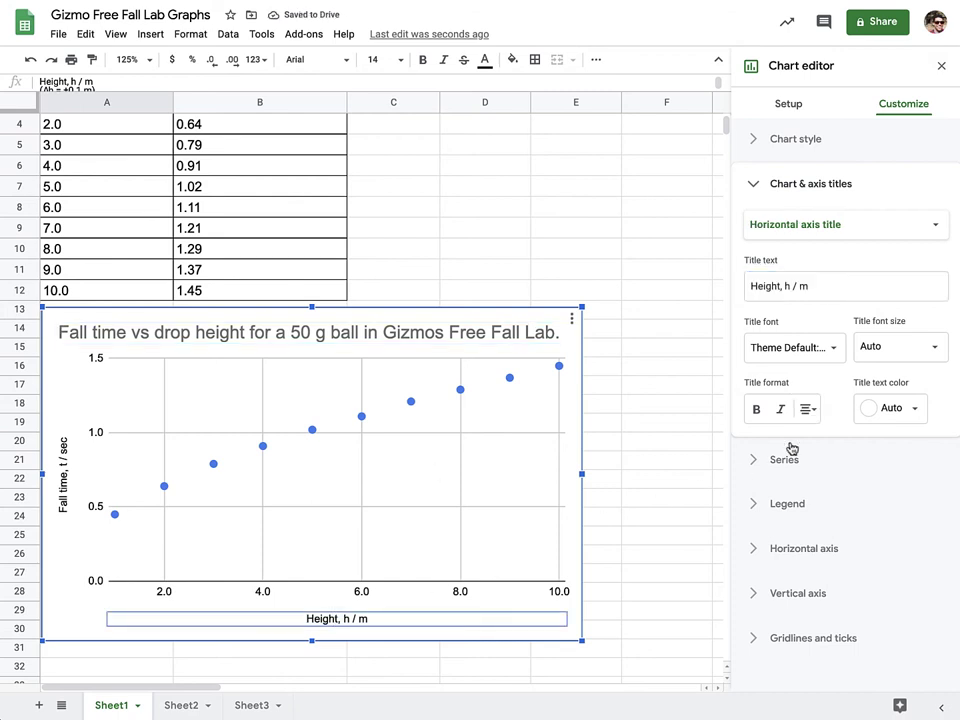
pyautogui.click(891, 351)
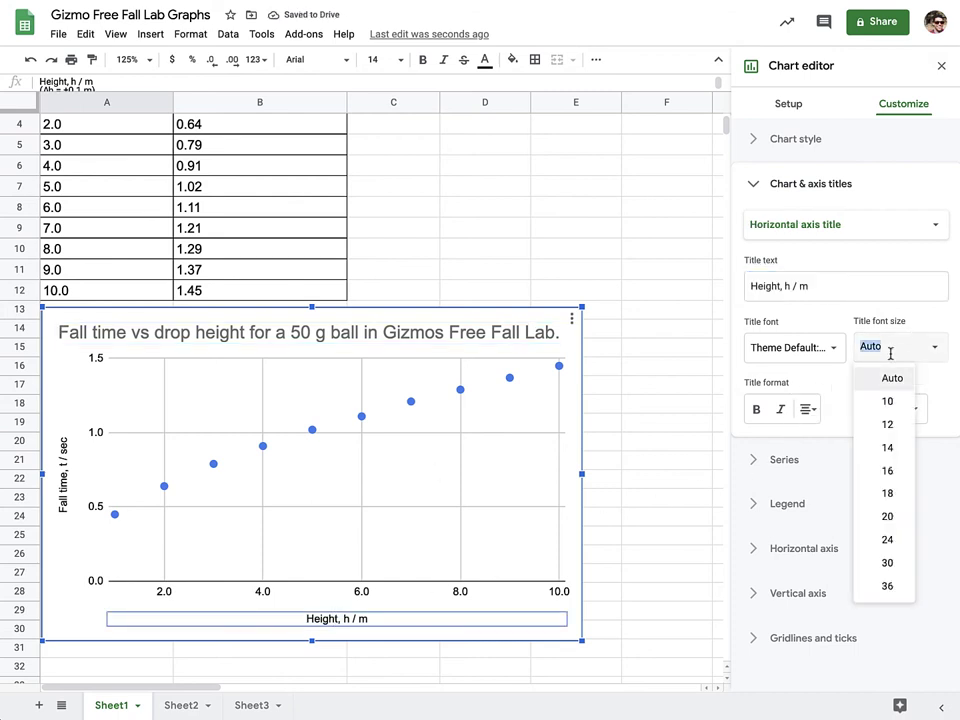
pyautogui.click(895, 515)
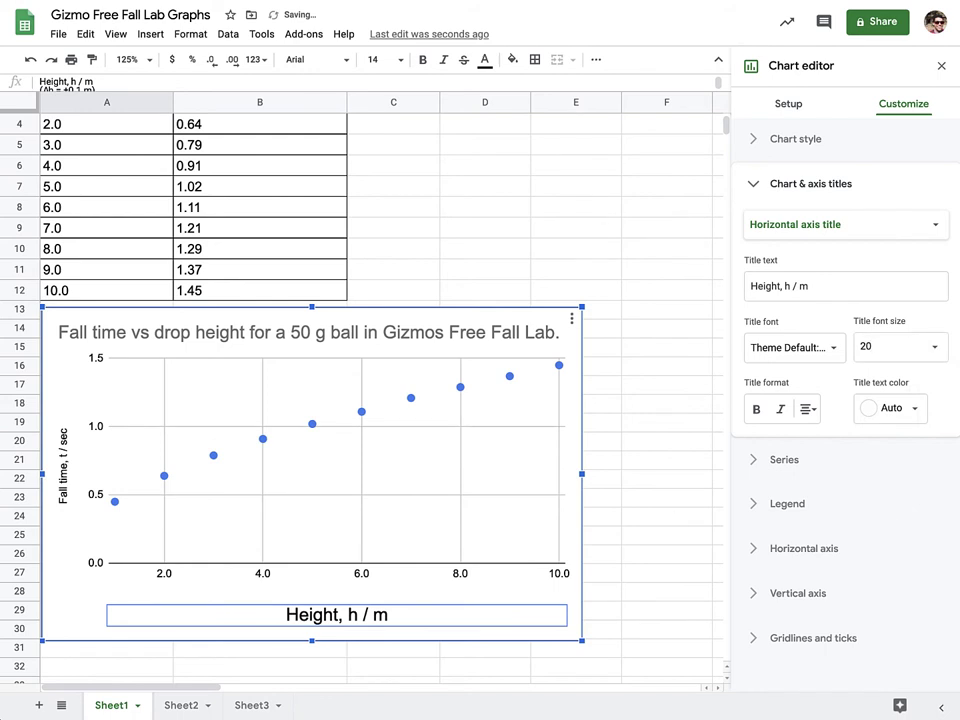
pyautogui.click(62, 475)
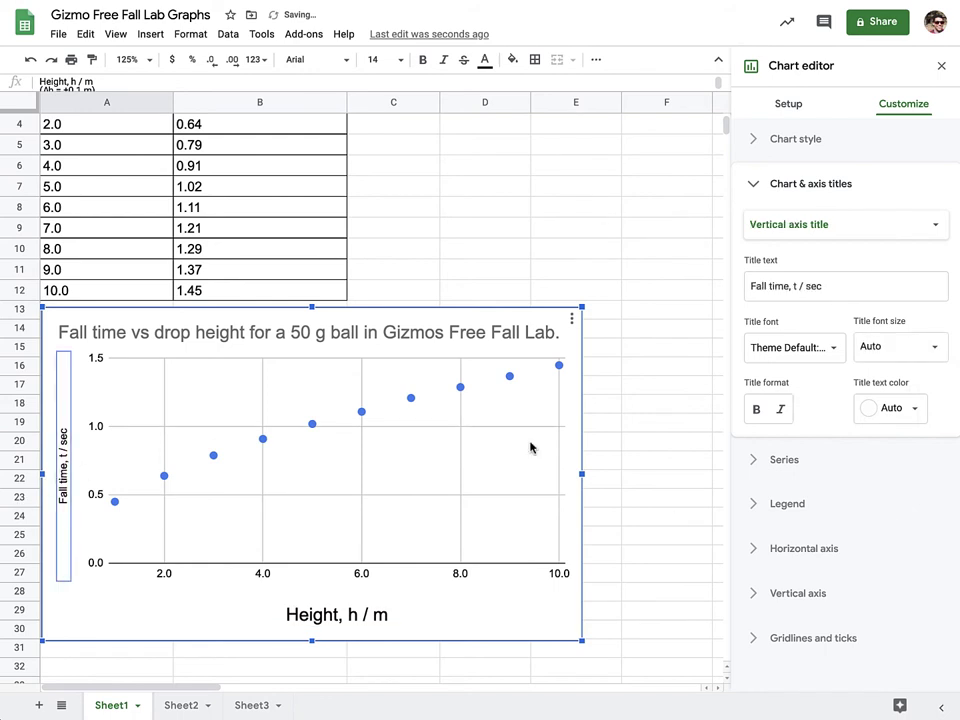
pyautogui.click(903, 350)
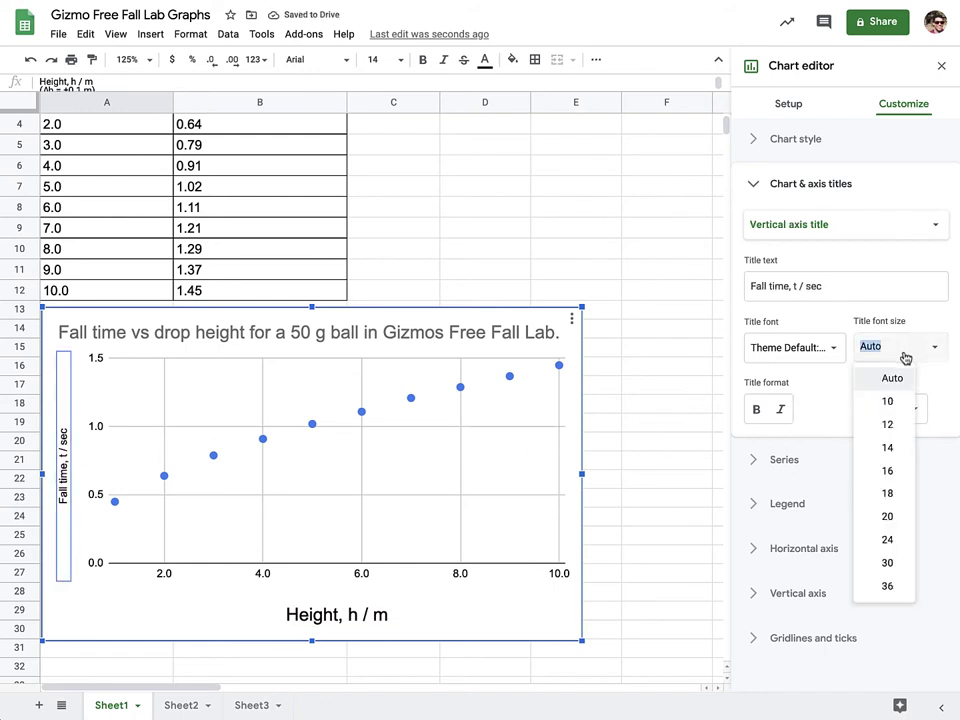
pyautogui.click(886, 517)
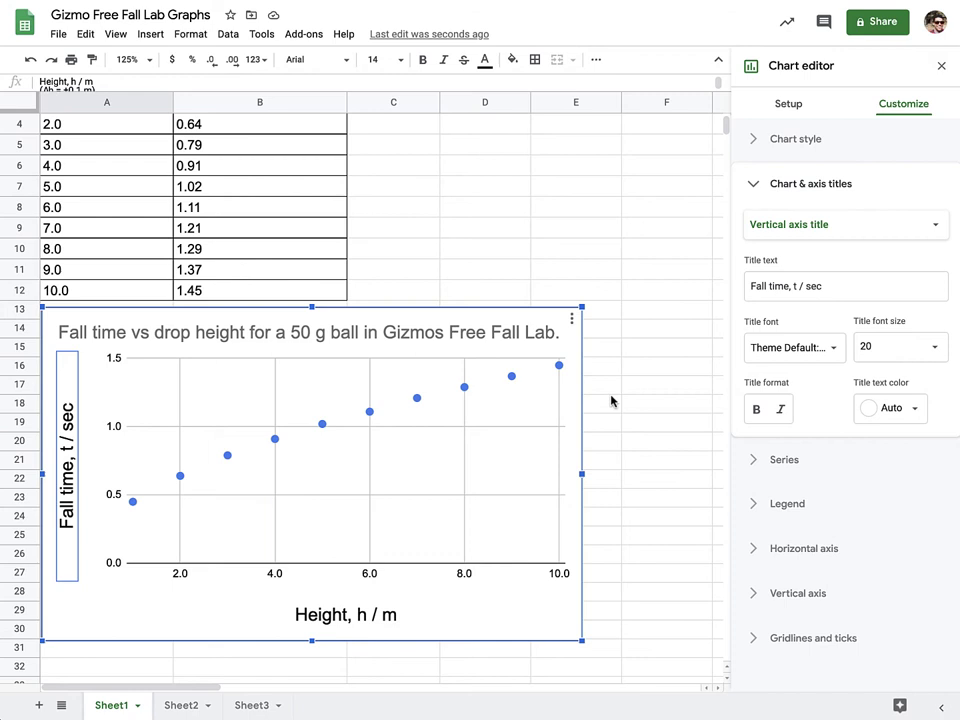
# - Enlarge the chart up to about row 9 and across to column F, and stretch its plot area down toward the horizontal axis title
pyautogui.moveTo(583, 306); pyautogui.dragTo(712, 225)
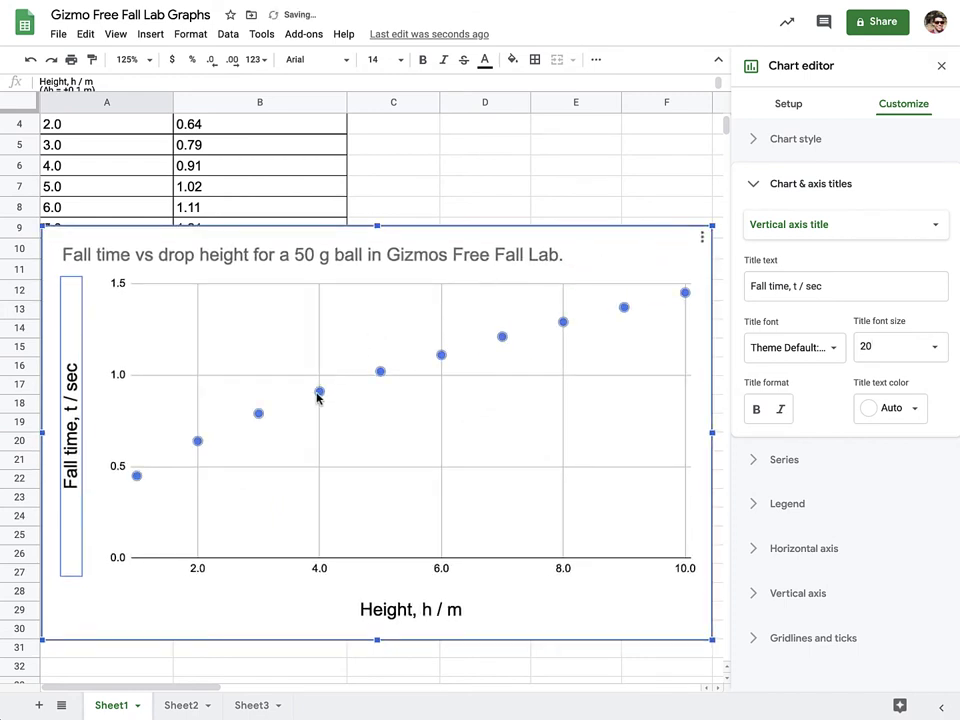
pyautogui.click(365, 417)
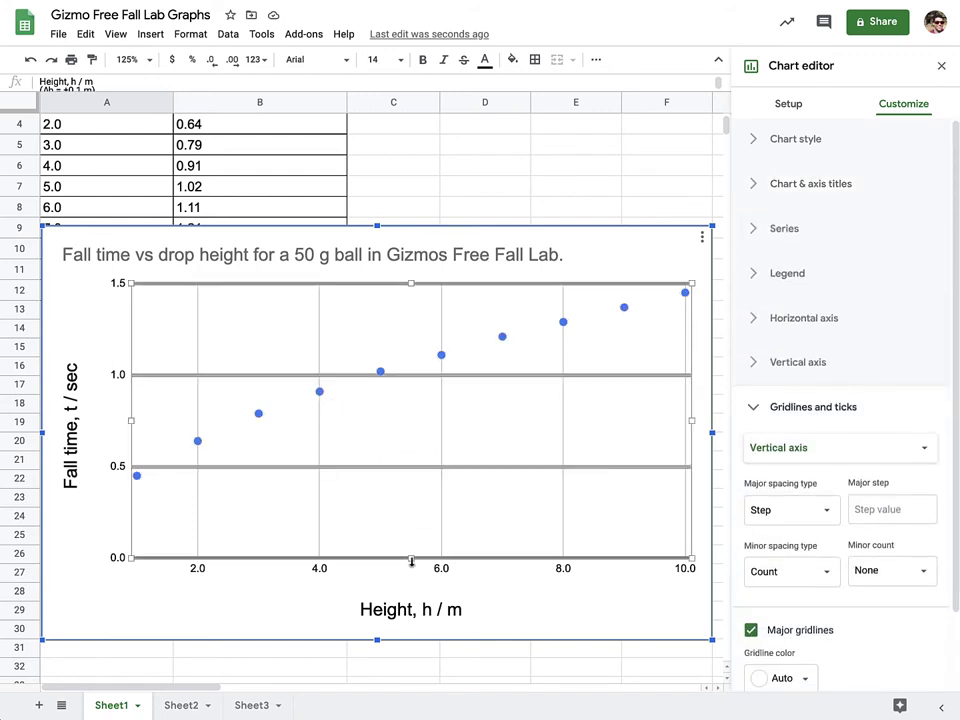
pyautogui.click(410, 561)
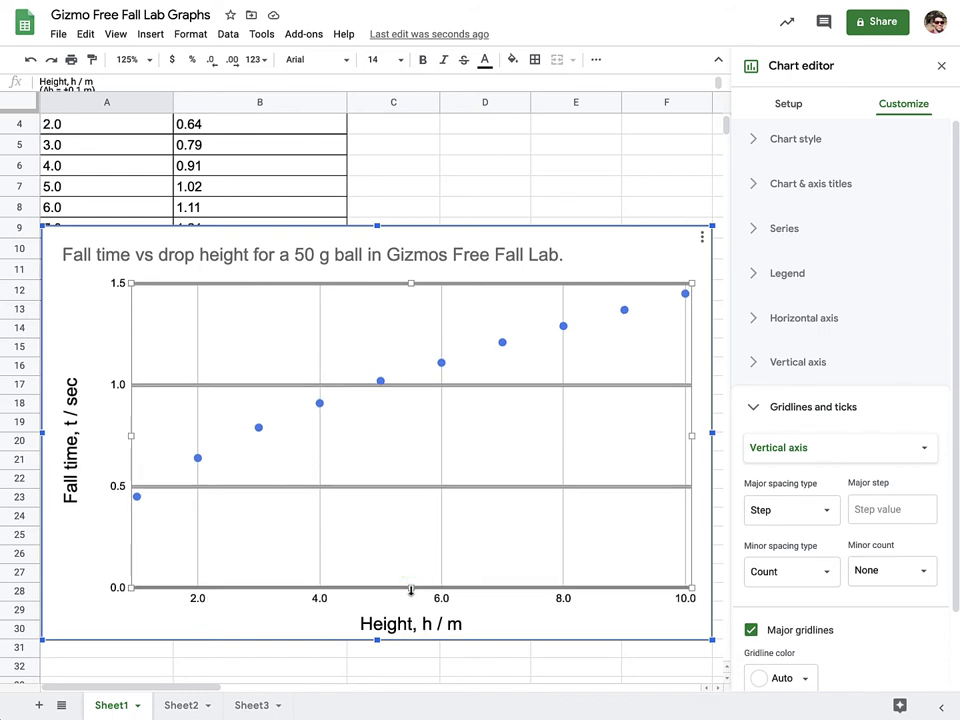
# - Widen the plot area toward the vertical axis title so it fills more of the chart
pyautogui.click(146, 431)
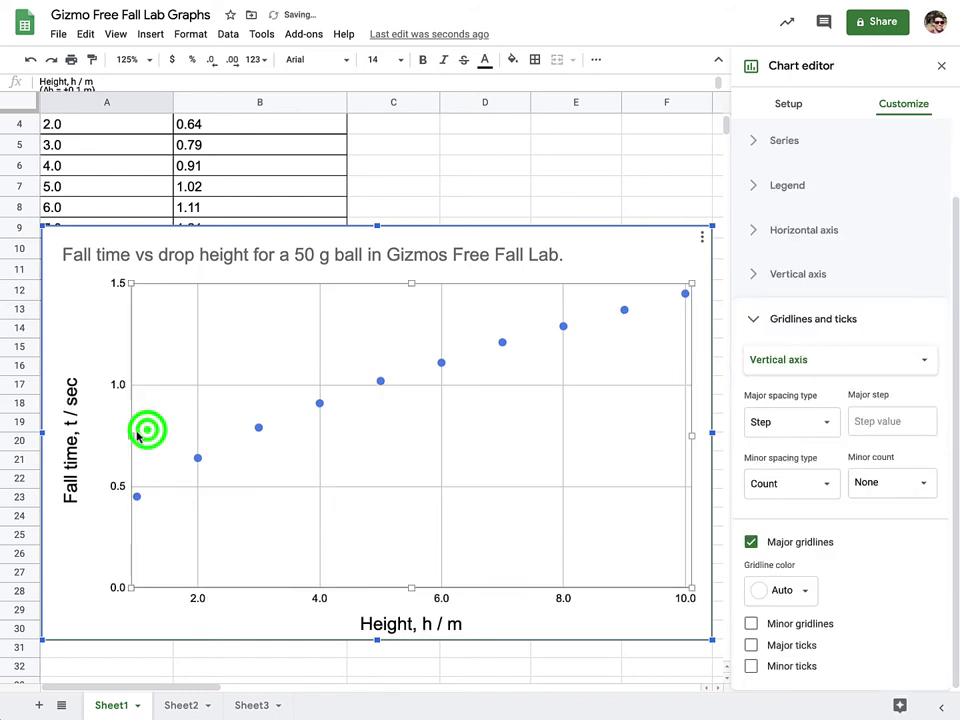
pyautogui.moveTo(131, 435); pyautogui.dragTo(103, 436)
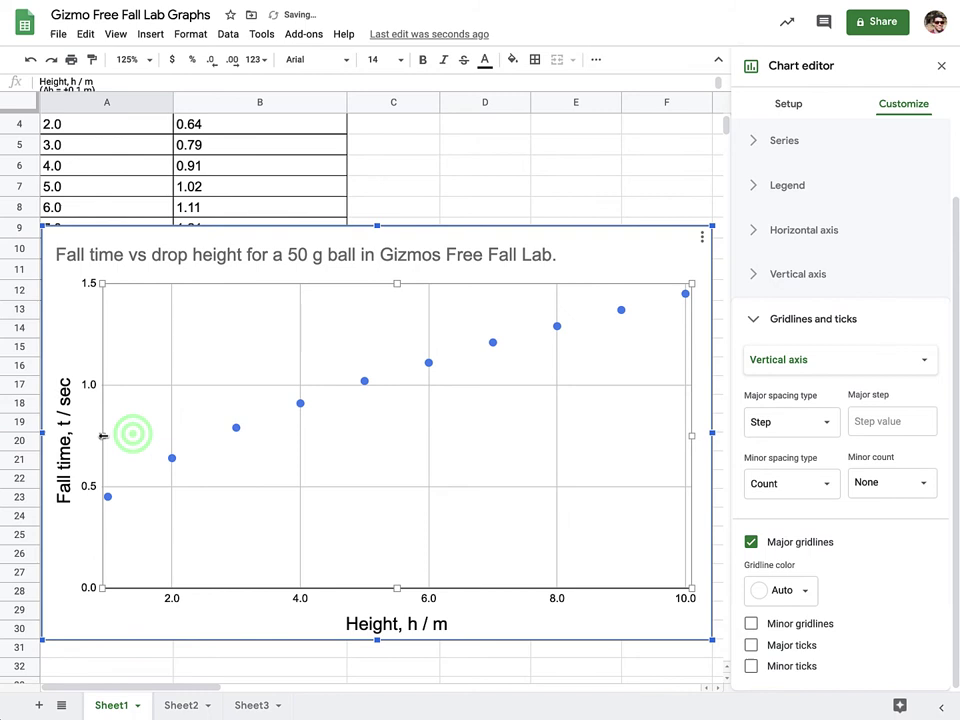
# - Add a trendline to the fall time data series
pyautogui.click(428, 366)
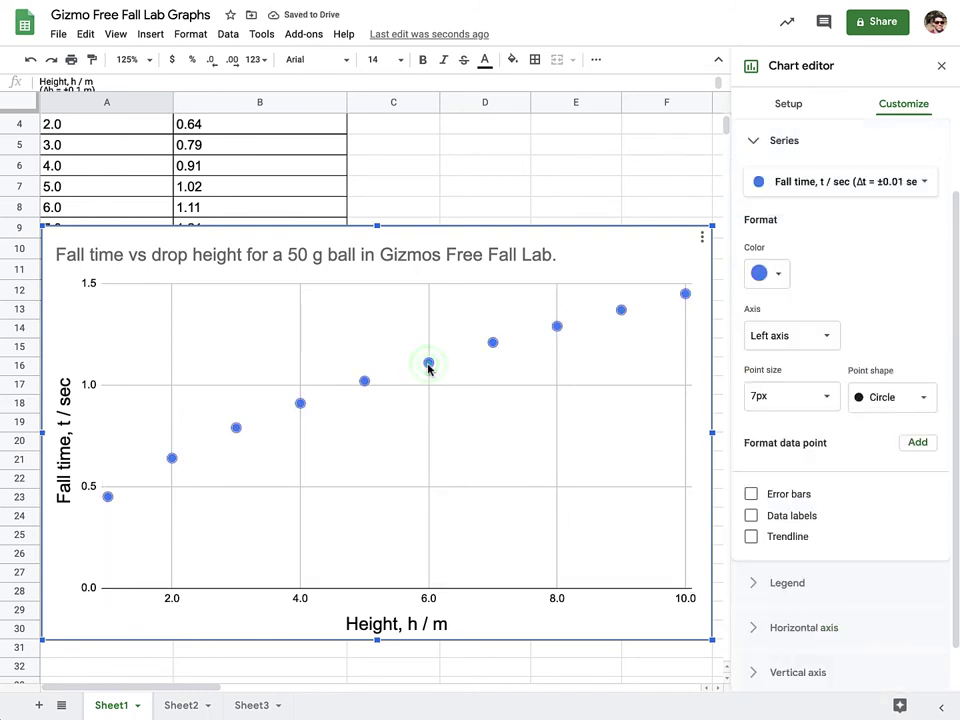
pyautogui.click(790, 142)
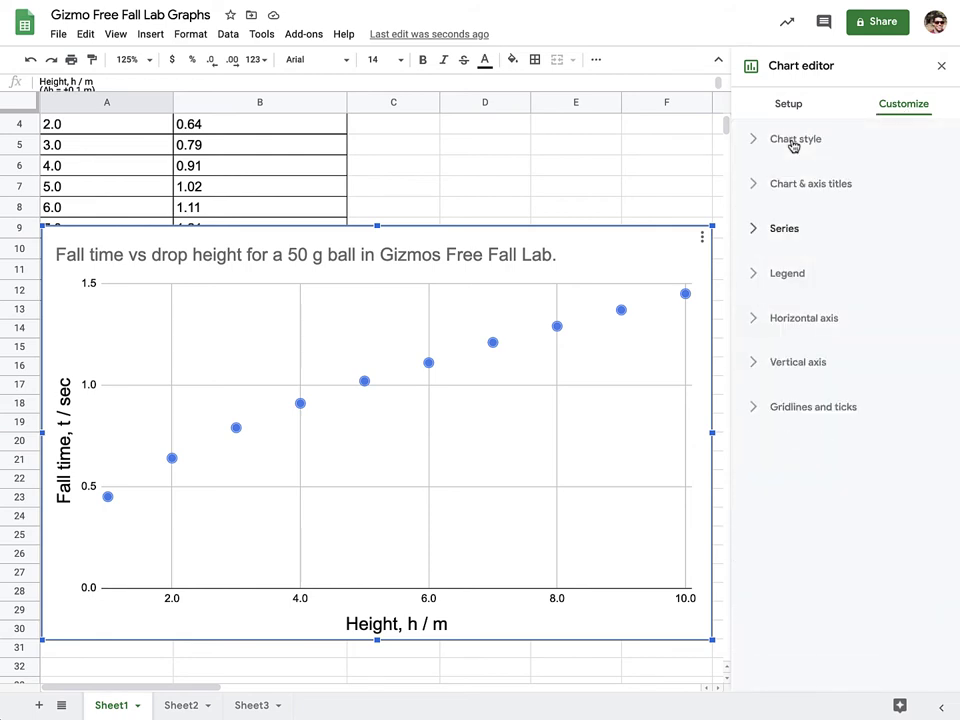
pyautogui.click(790, 231)
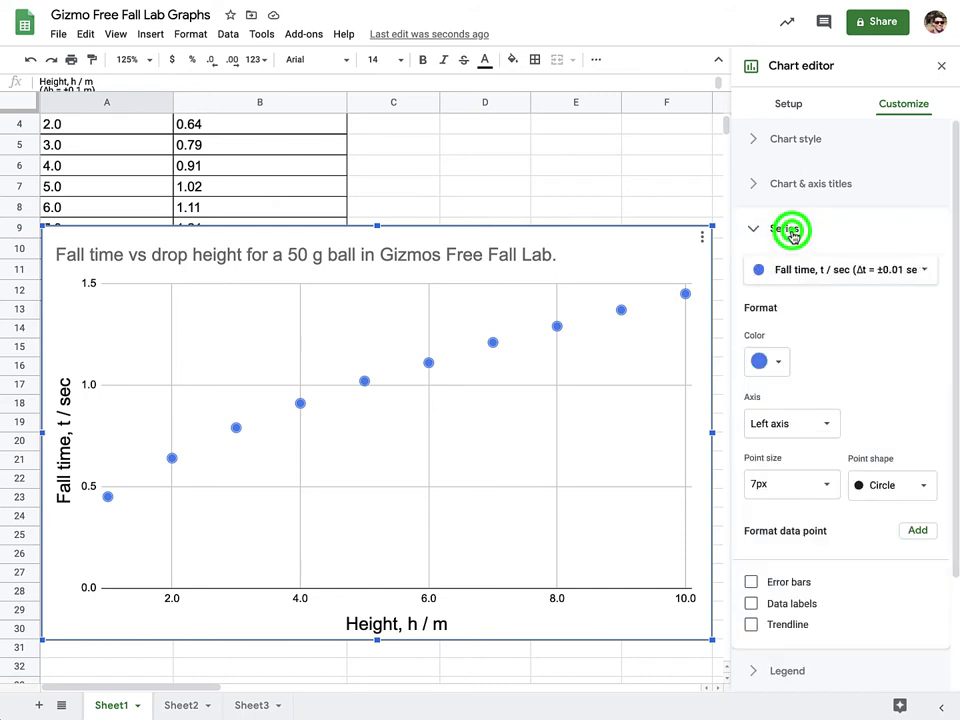
pyautogui.scroll(-3, 812, 420)
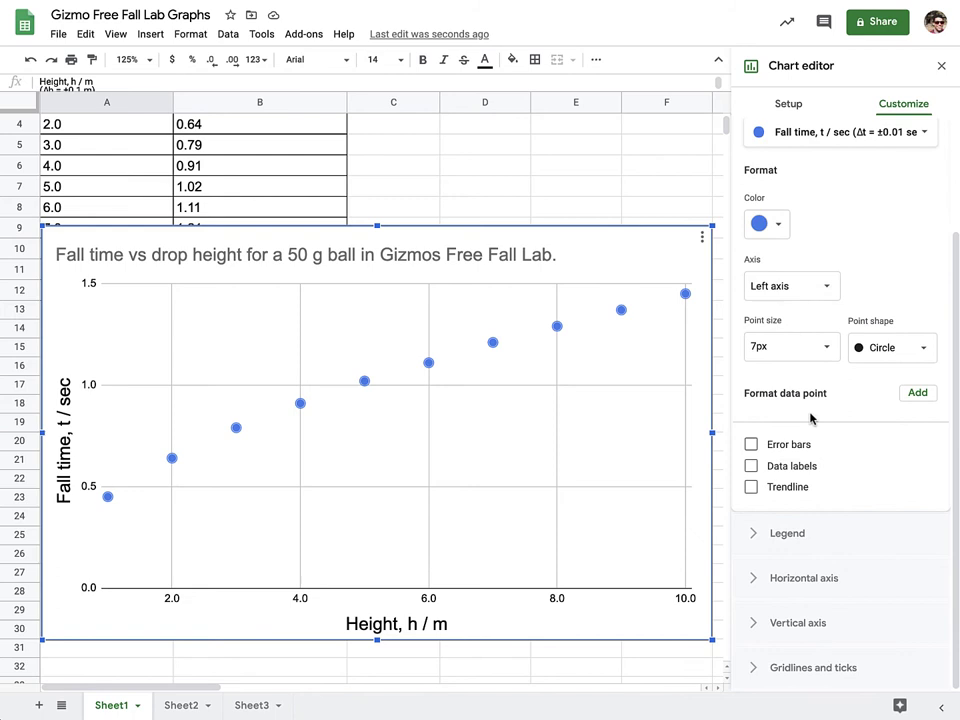
pyautogui.click(751, 487)
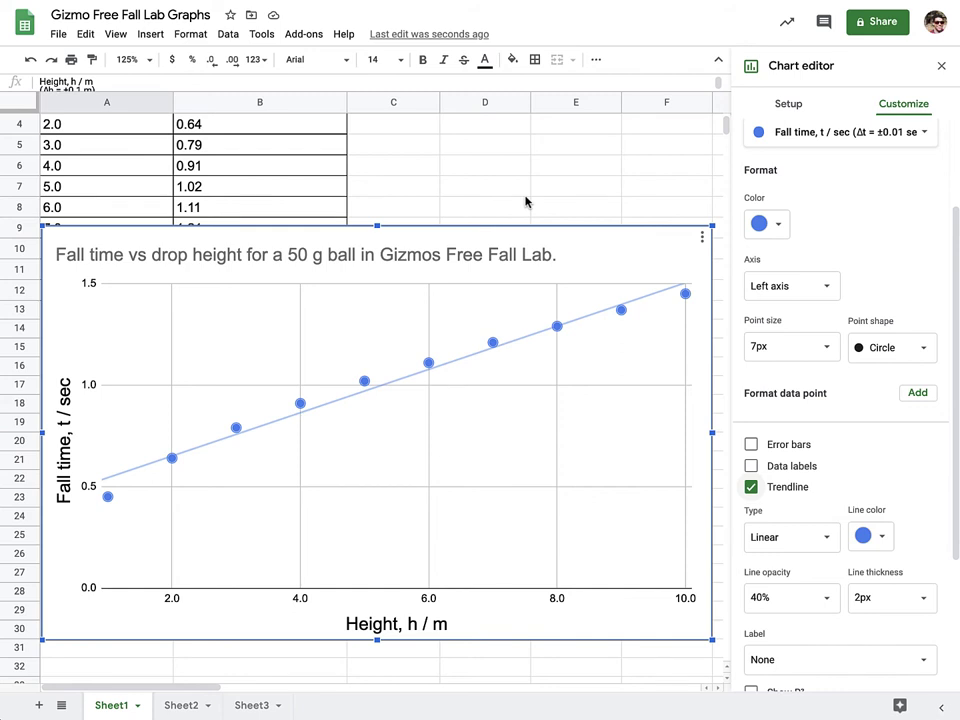
# - Check the fall time uncertainty in the column B header, and turn on error bars for the fall time series
pyautogui.scroll(2, 525, 202)
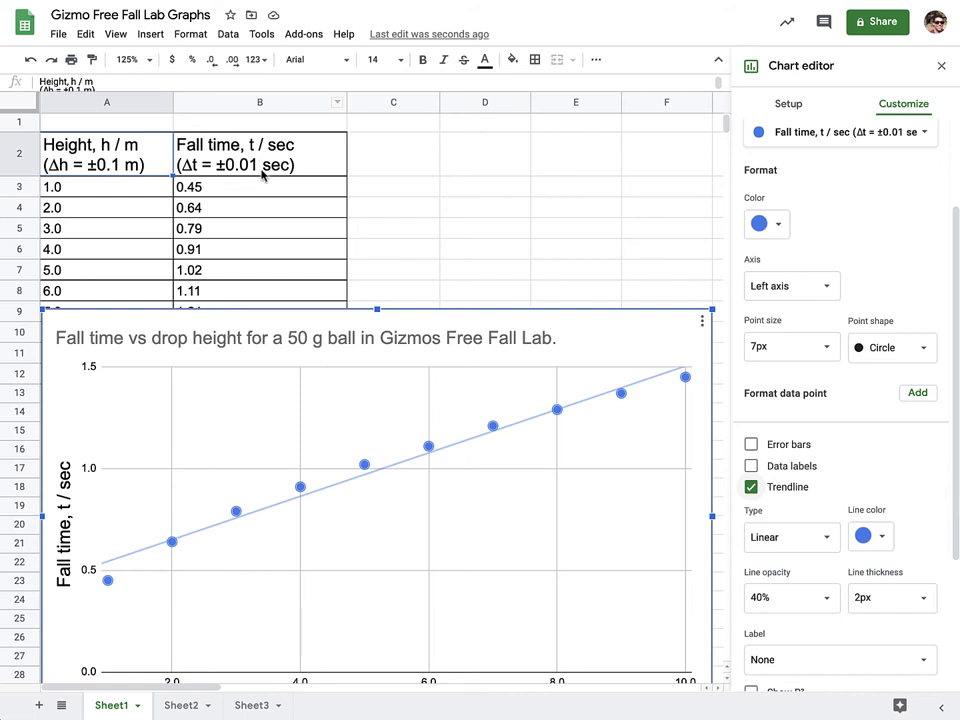
pyautogui.click(255, 168)
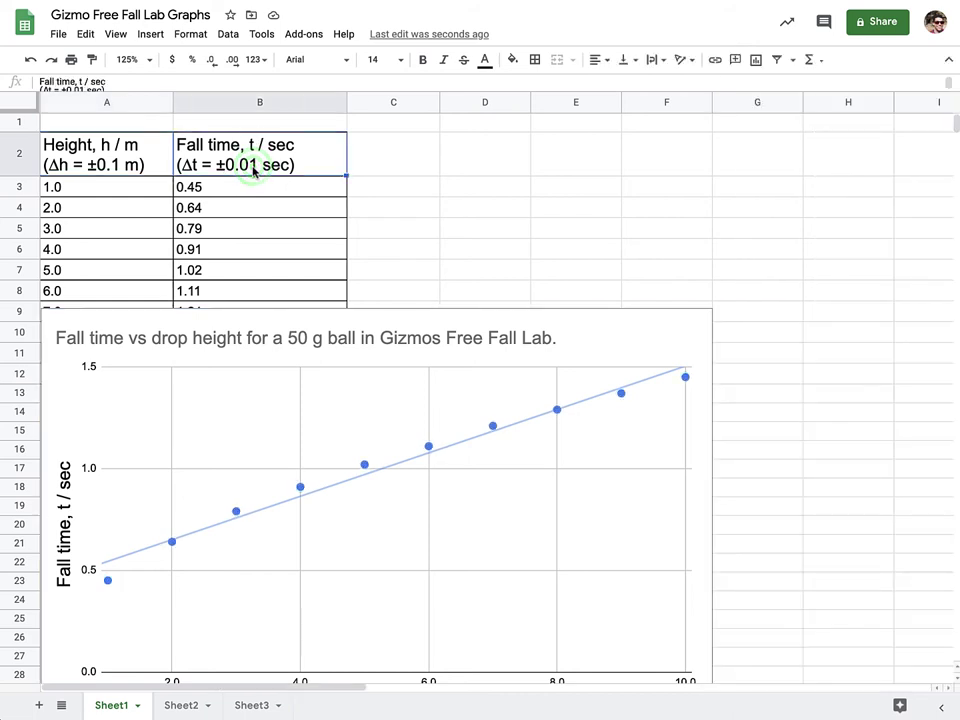
pyautogui.click(369, 373)
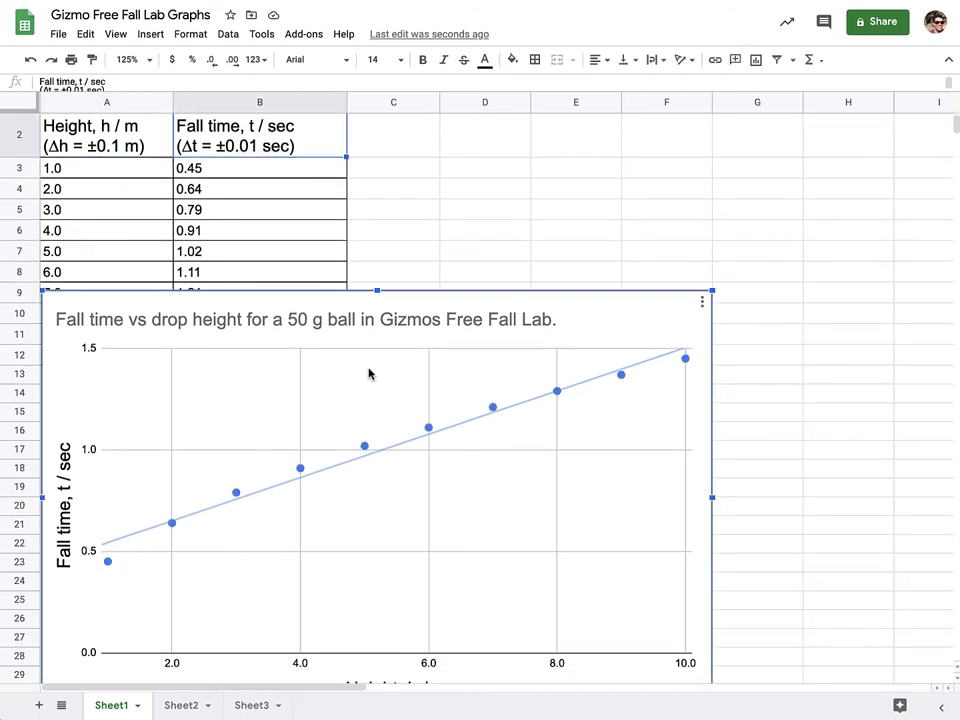
pyautogui.moveTo(427, 432)
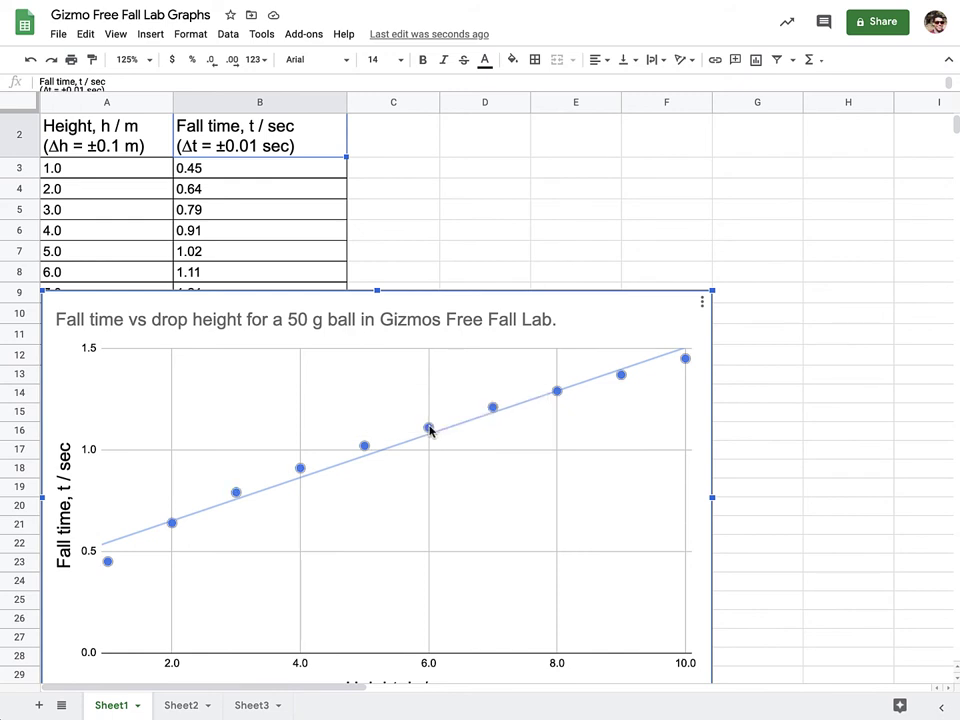
pyautogui.click(429, 429)
pyautogui.click(492, 408)
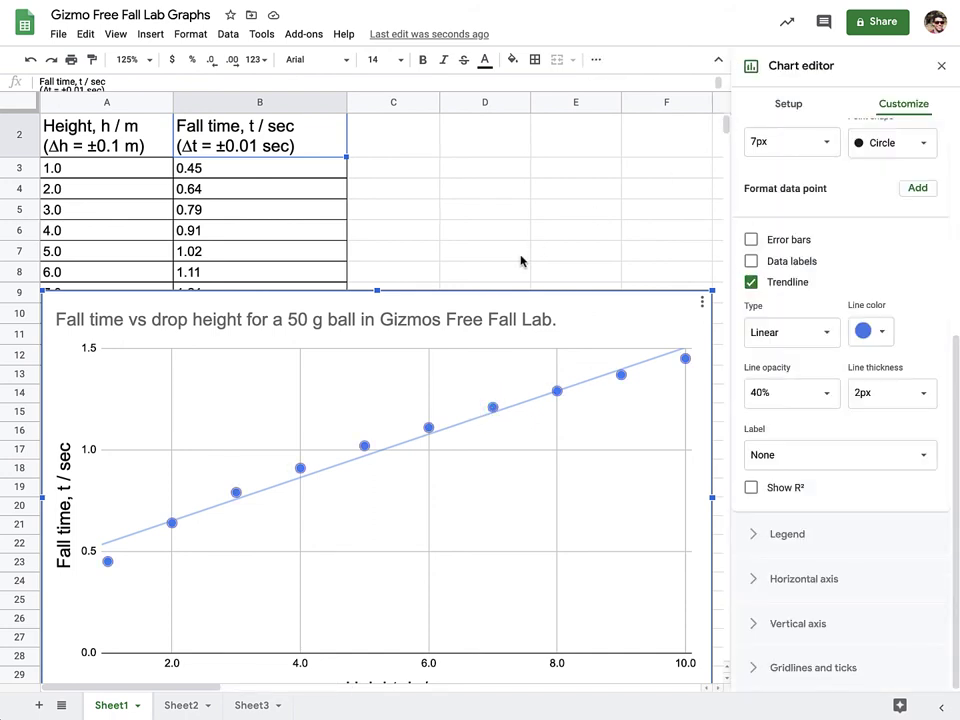
pyautogui.click(702, 301)
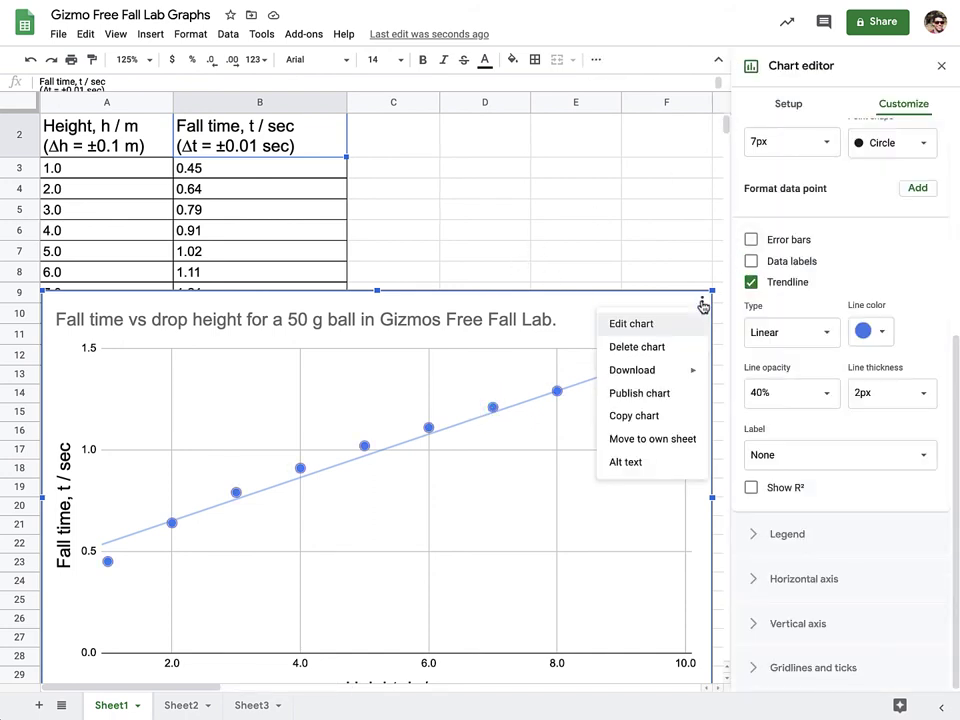
pyautogui.click(660, 334)
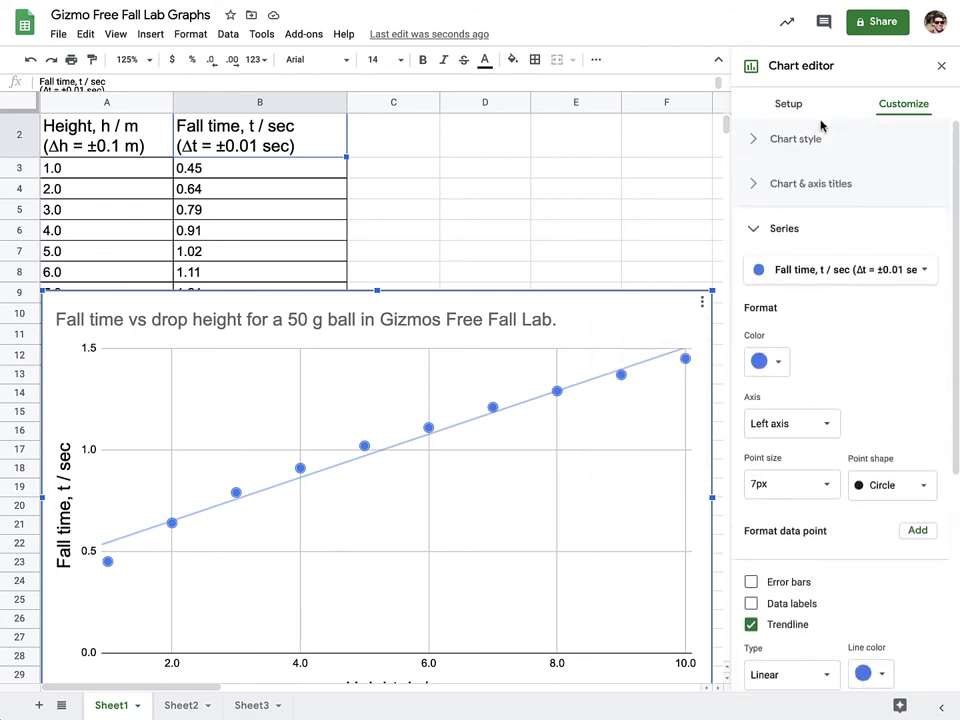
pyautogui.scroll(-3, 821, 126)
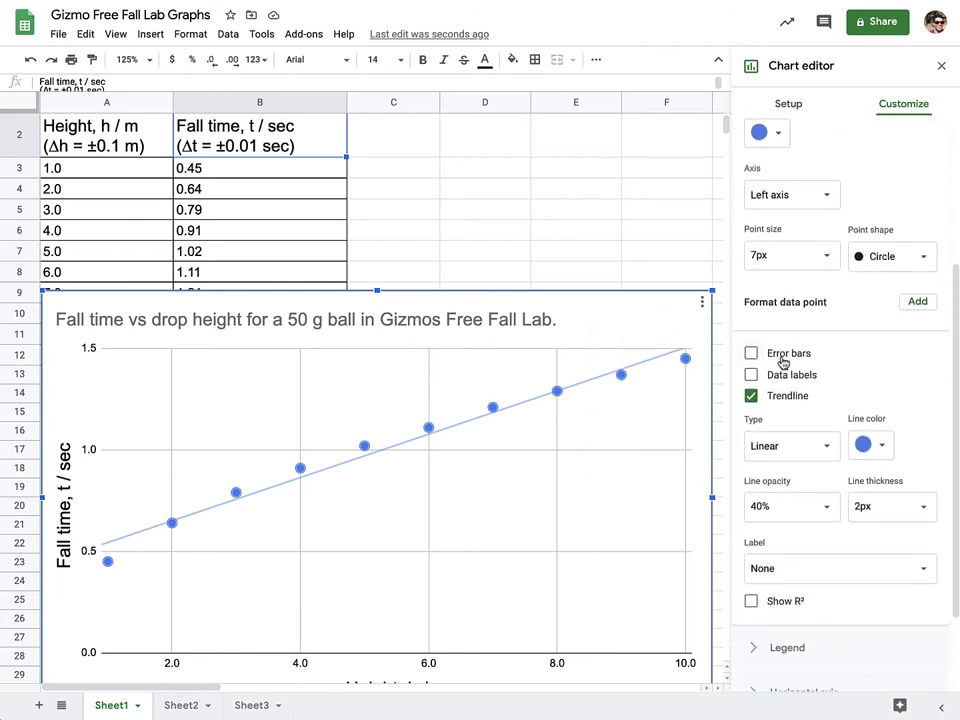
pyautogui.click(783, 362)
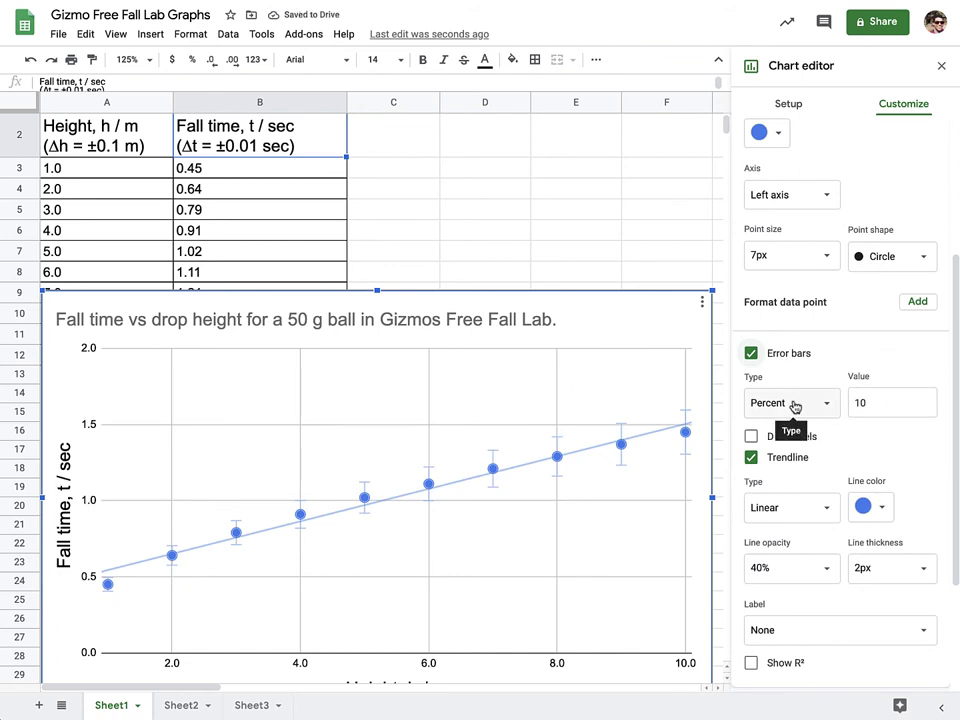
# - Set the error bars to the Constant type with a value of 0.01
pyautogui.click(795, 404)
pyautogui.click(797, 379)
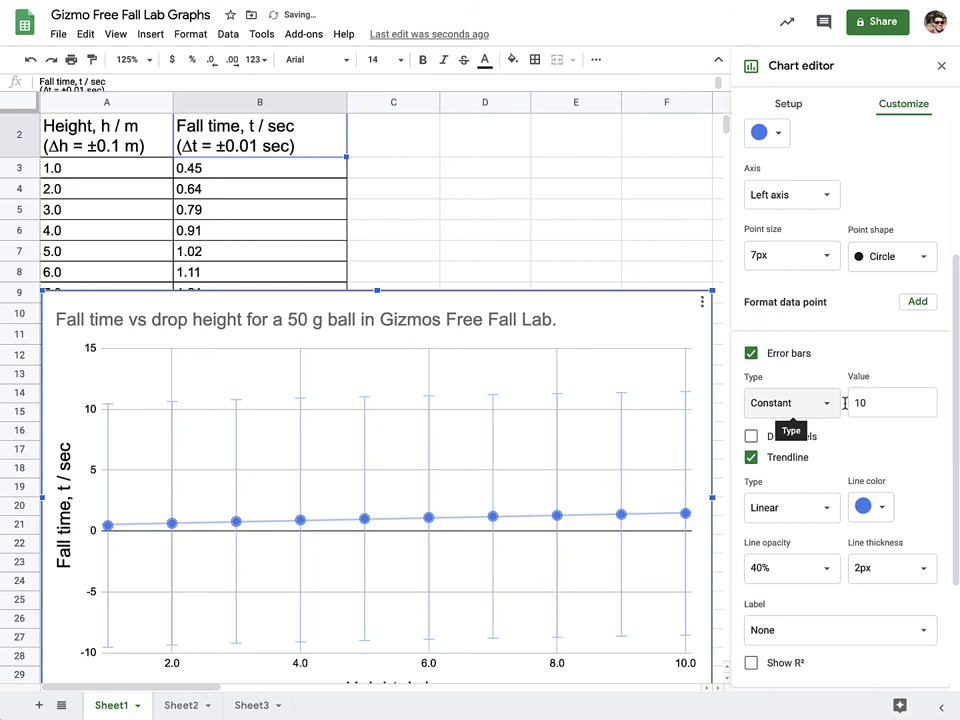
pyautogui.click(878, 402)
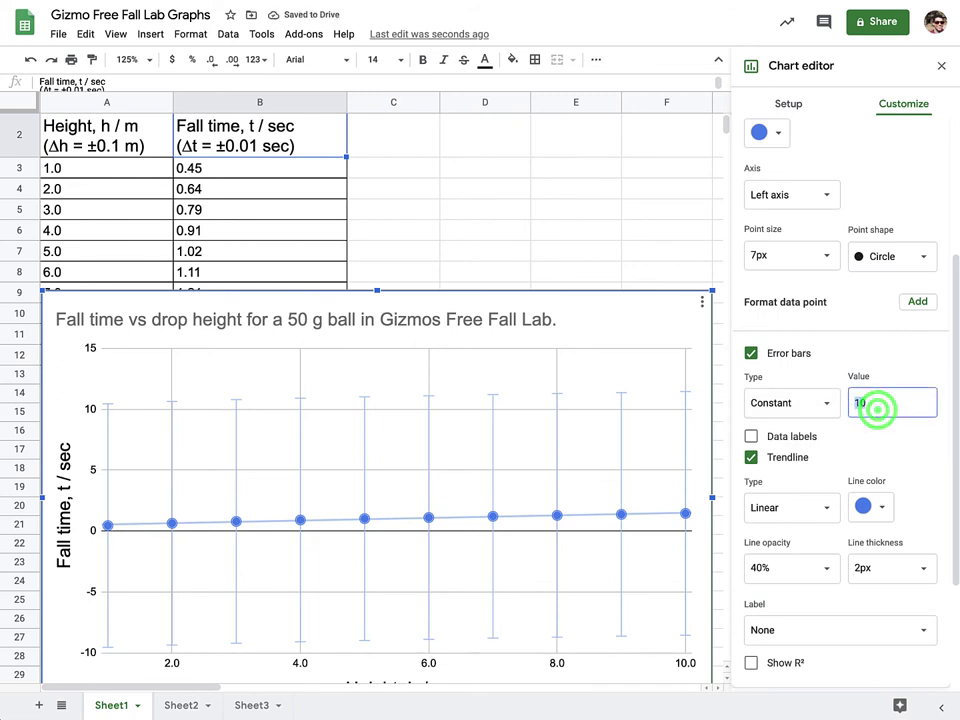
pyautogui.write('0.01')
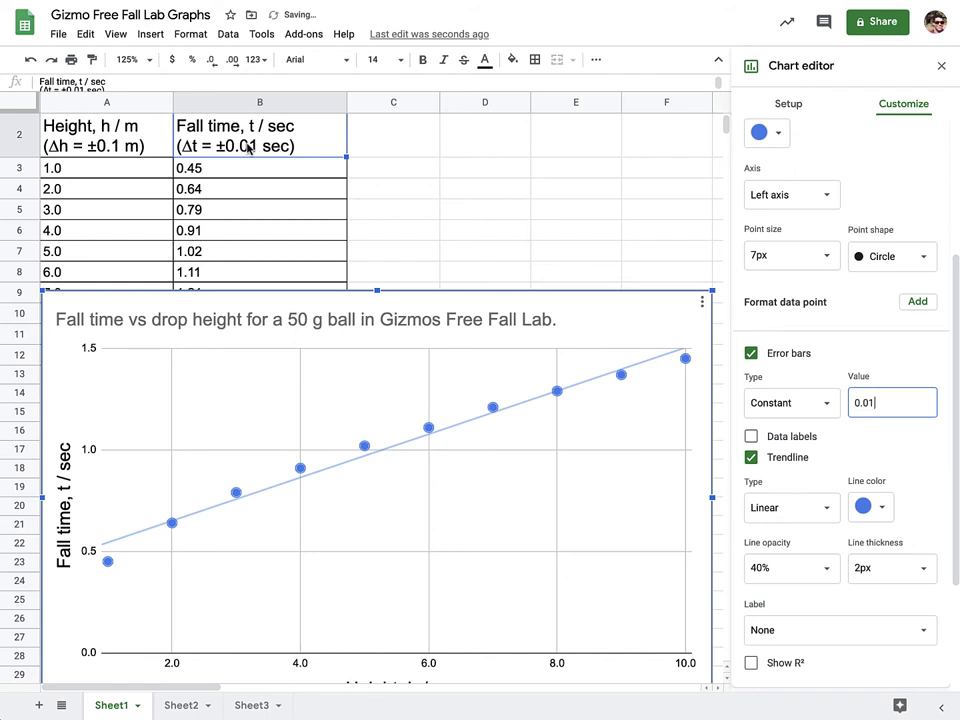
# - Try a point size of 2px for the fall time series to inspect its error bars, and return it to 7px
pyautogui.click(476, 428)
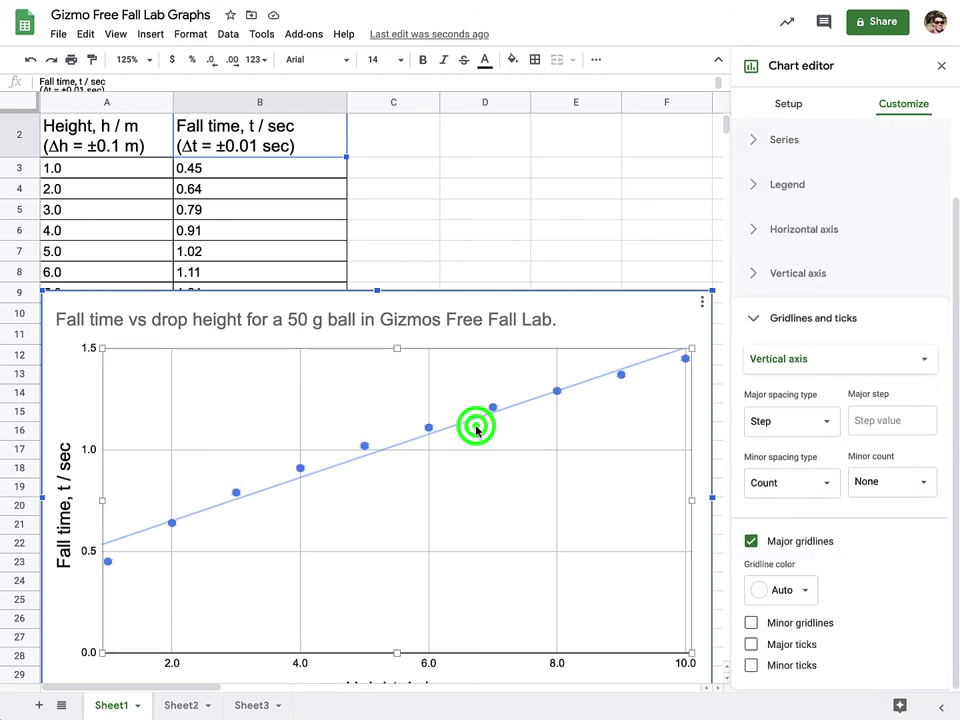
pyautogui.click(493, 408)
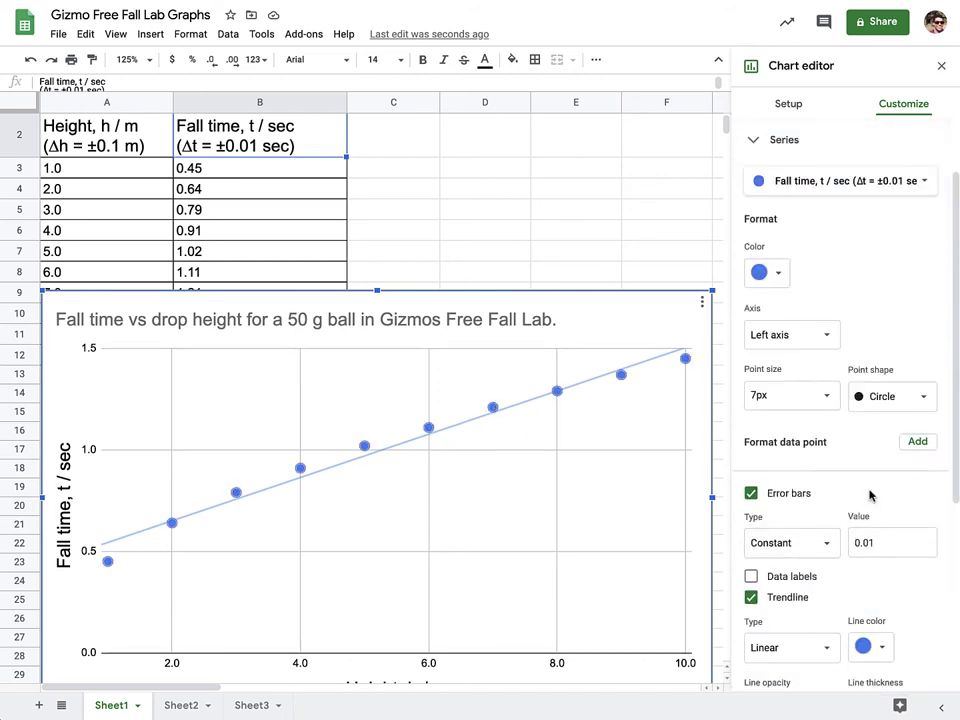
pyautogui.click(812, 400)
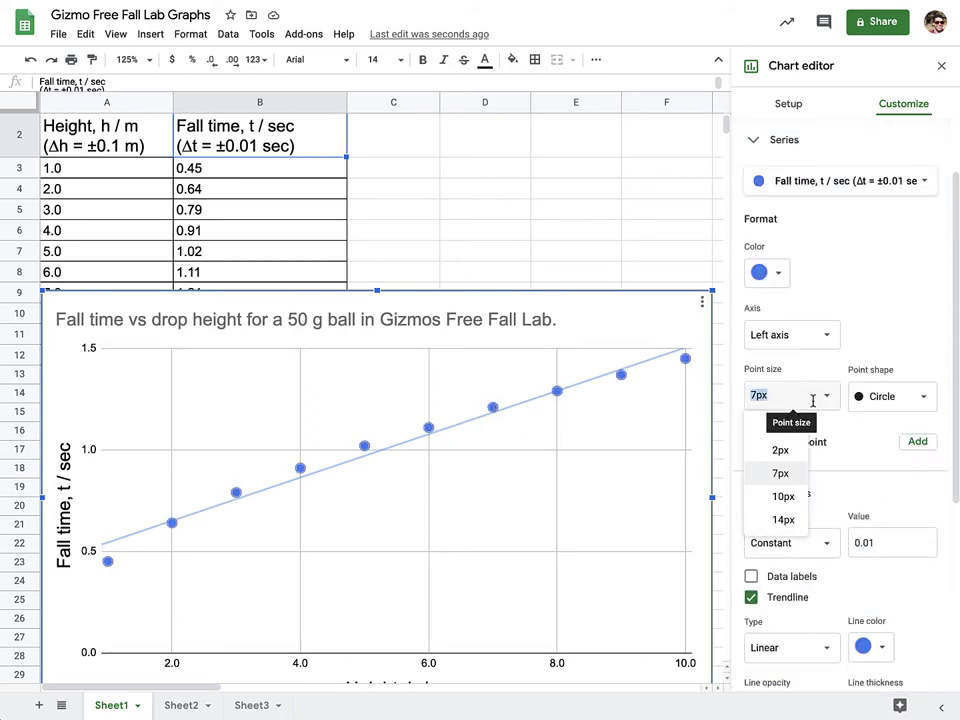
pyautogui.click(781, 450)
pyautogui.click(645, 451)
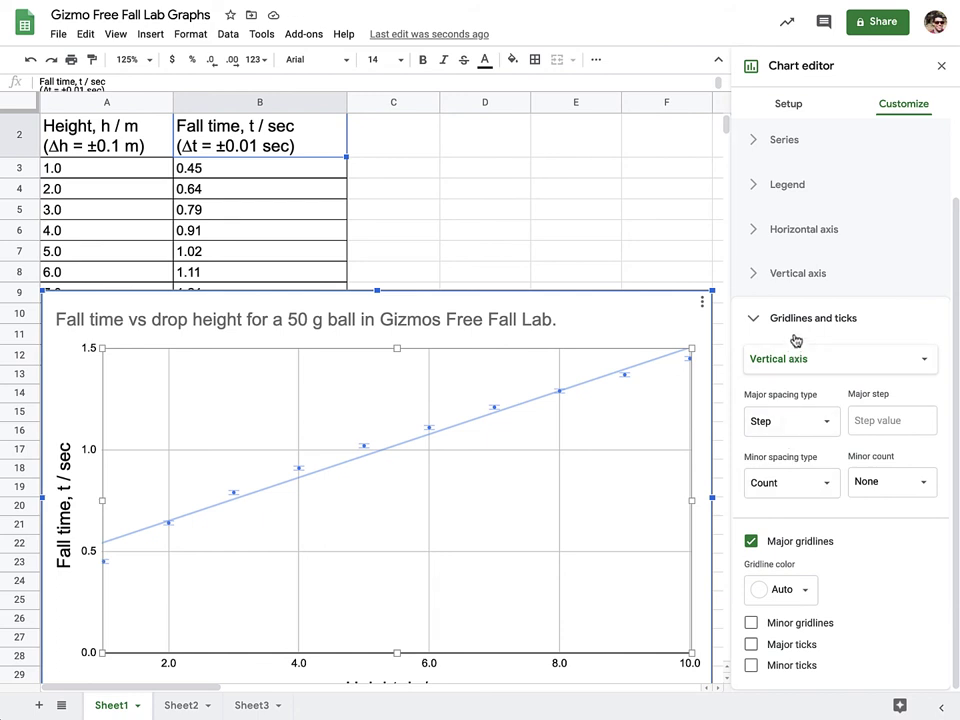
pyautogui.click(814, 148)
pyautogui.click(812, 392)
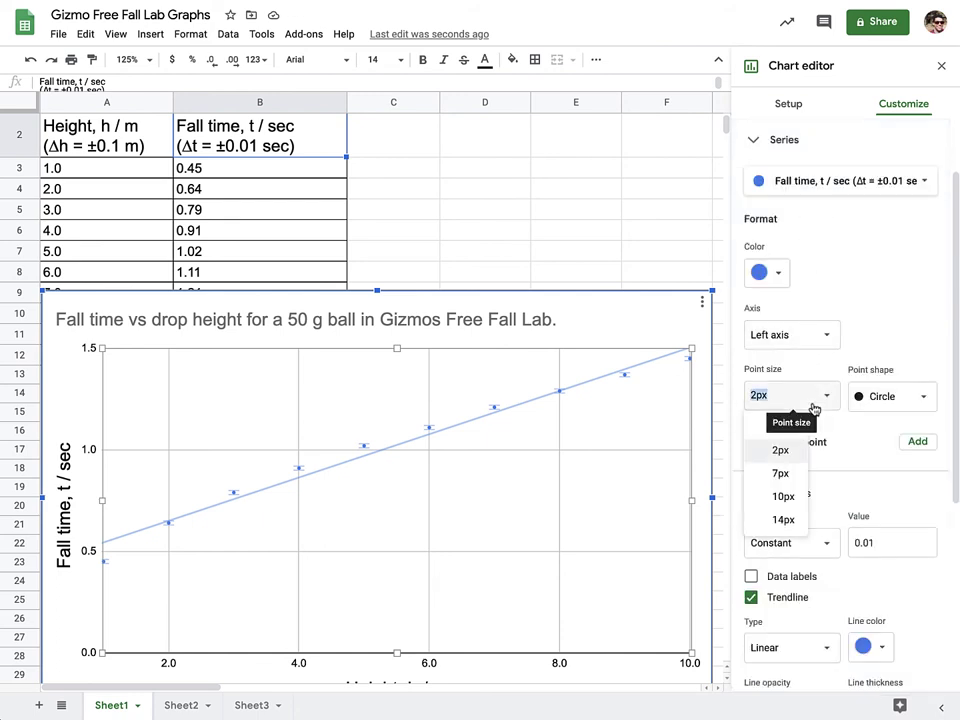
pyautogui.click(797, 477)
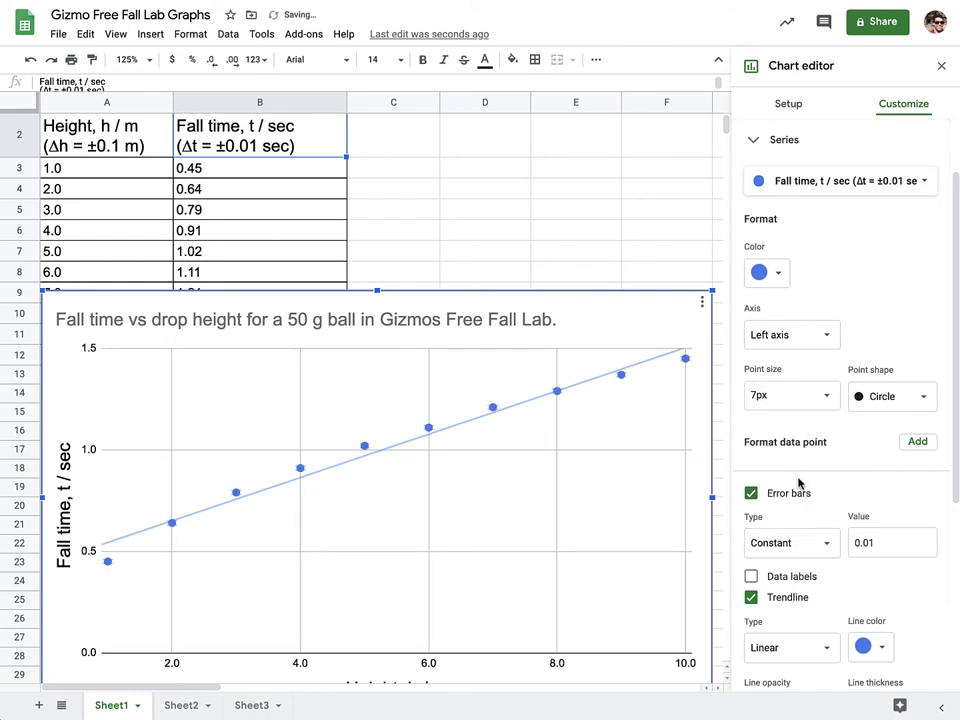
pyautogui.click(671, 456)
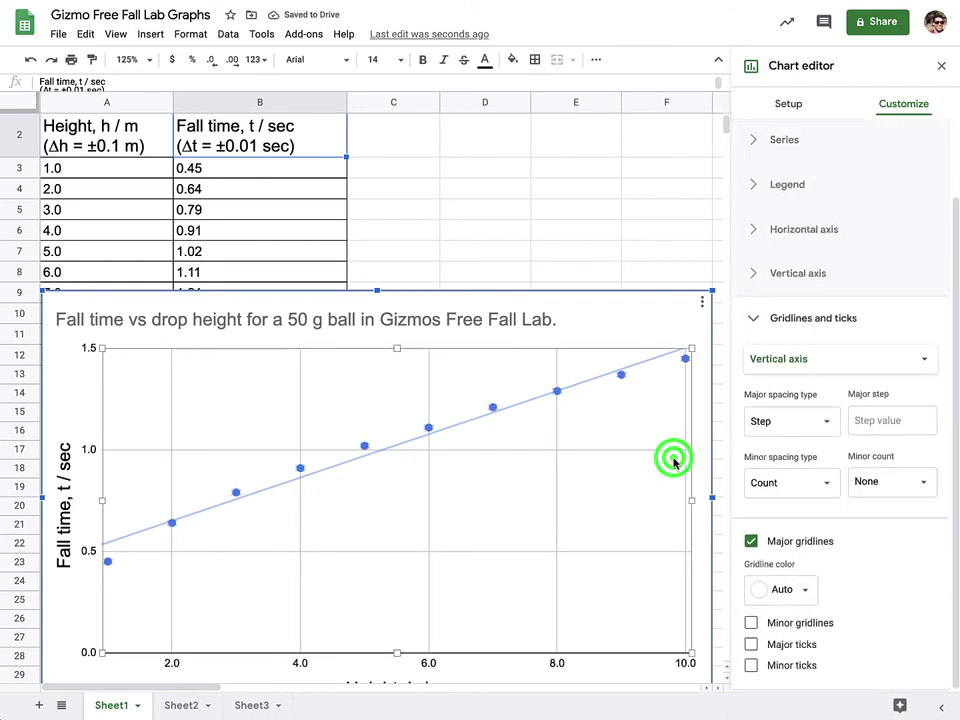
pyautogui.click(647, 412)
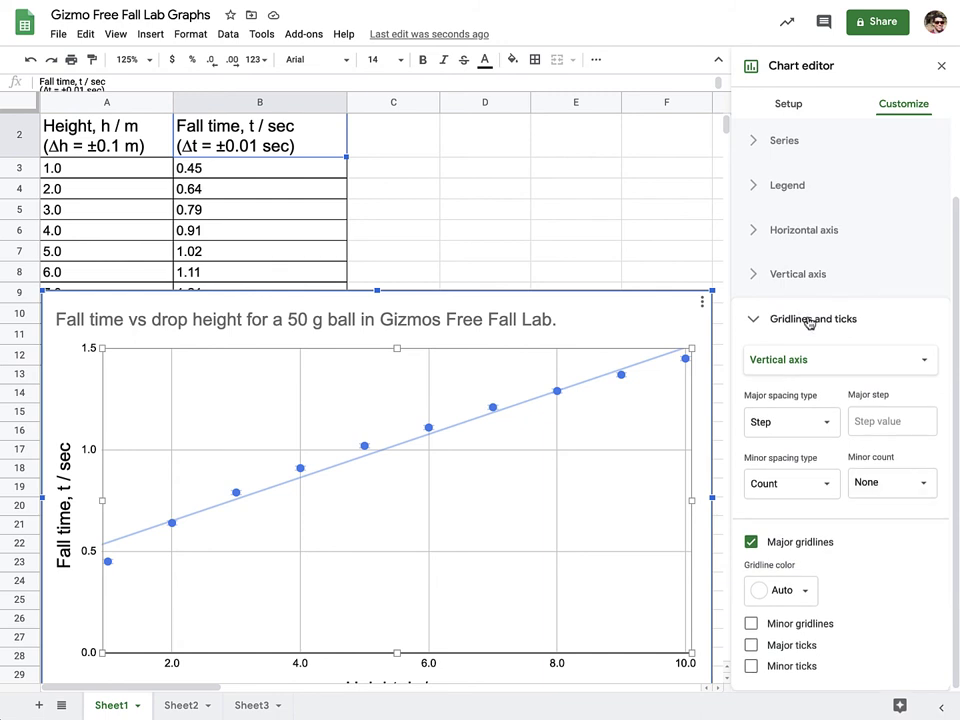
# - Change the fall time series' trendline type to Power Series and set its label to Use Equation
pyautogui.click(785, 150)
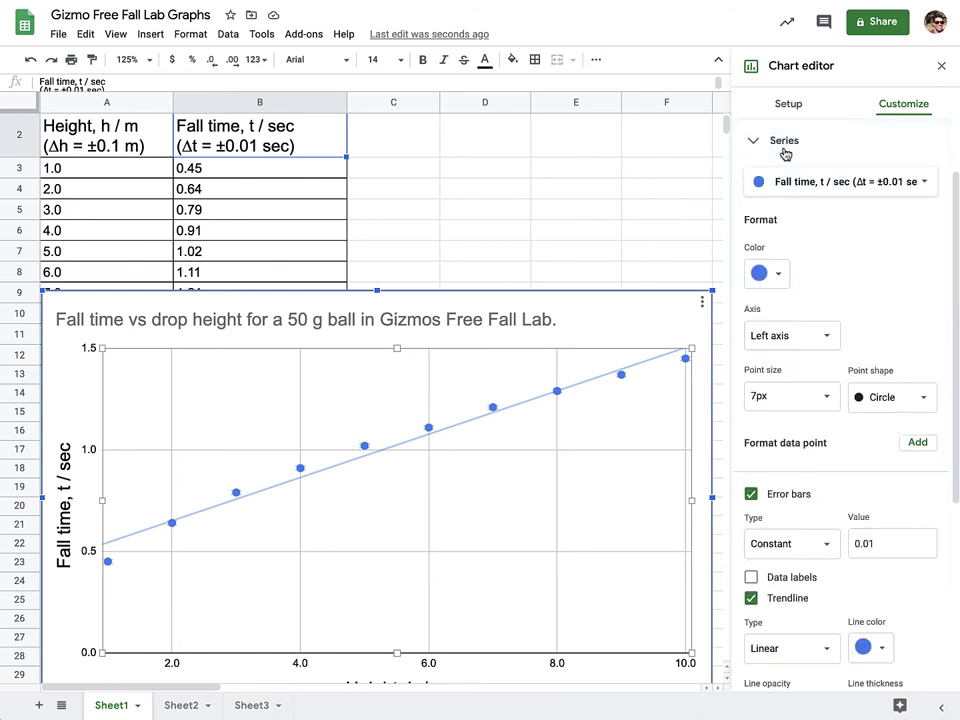
pyautogui.scroll(-3, 841, 427)
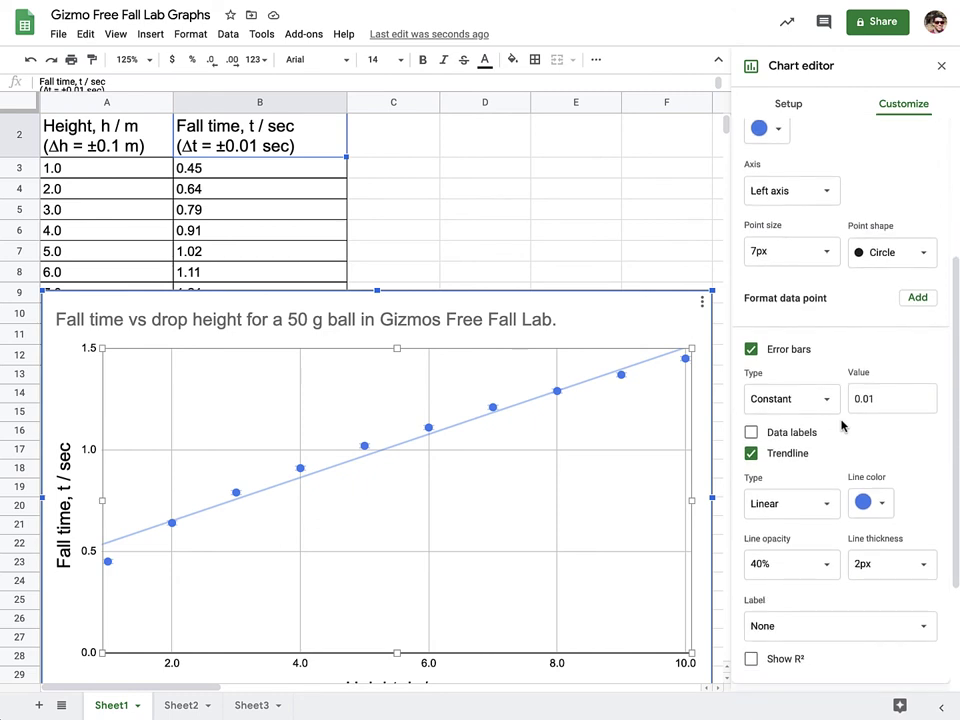
pyautogui.scroll(-3, 841, 427)
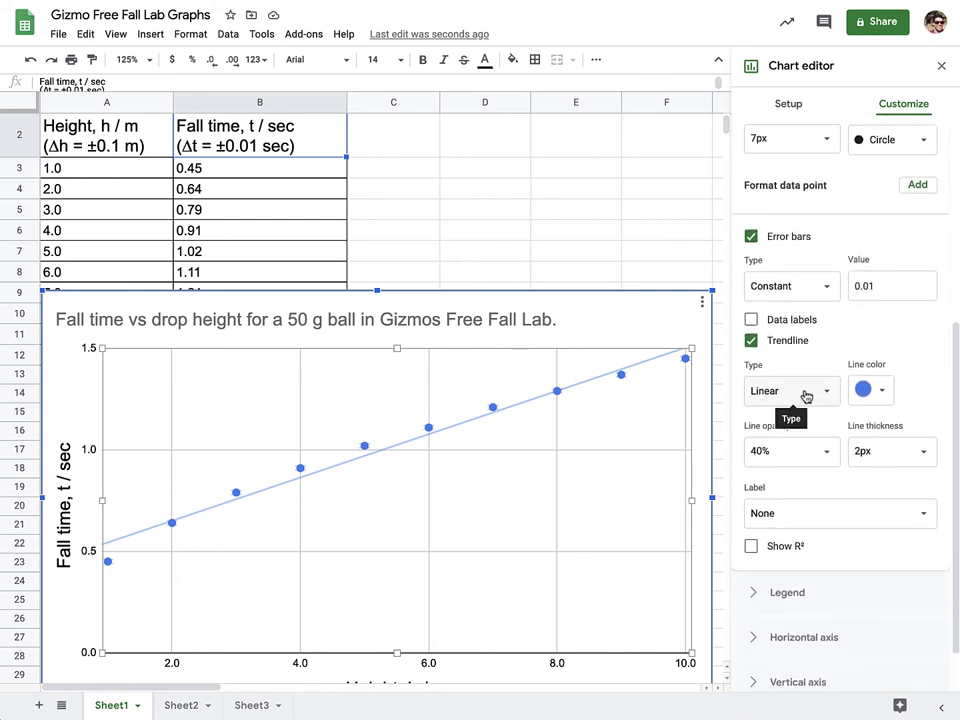
pyautogui.click(806, 394)
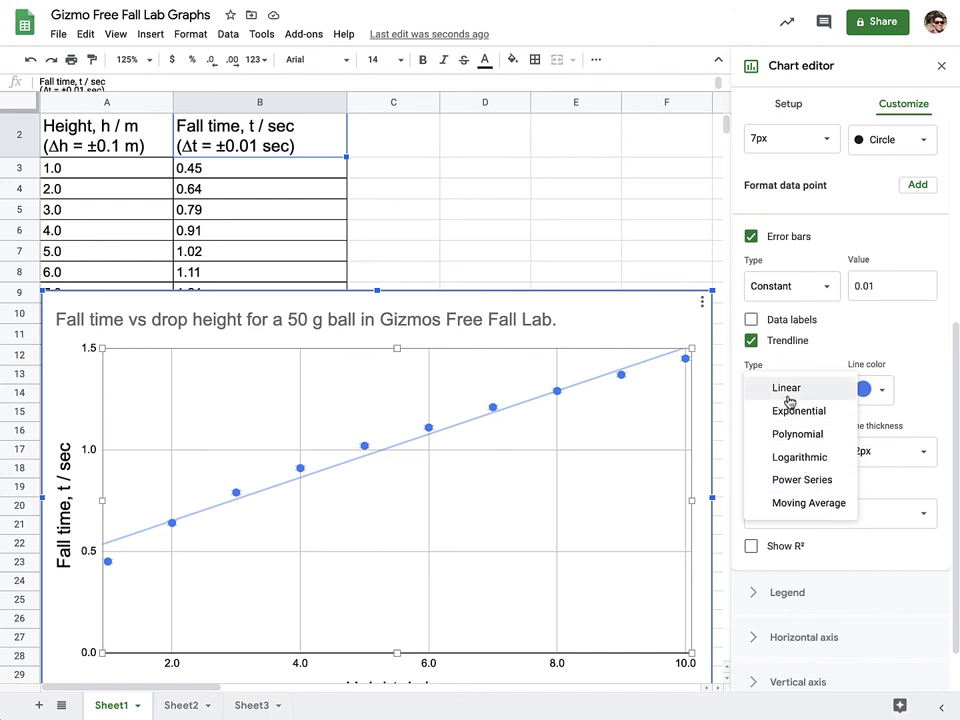
pyautogui.click(802, 480)
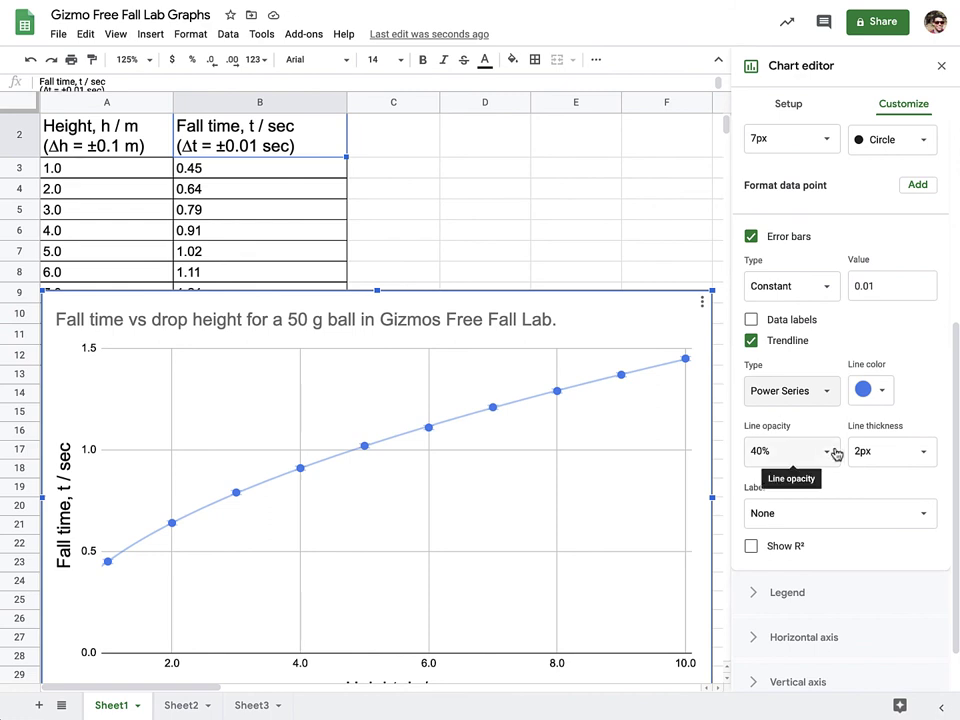
pyautogui.click(830, 514)
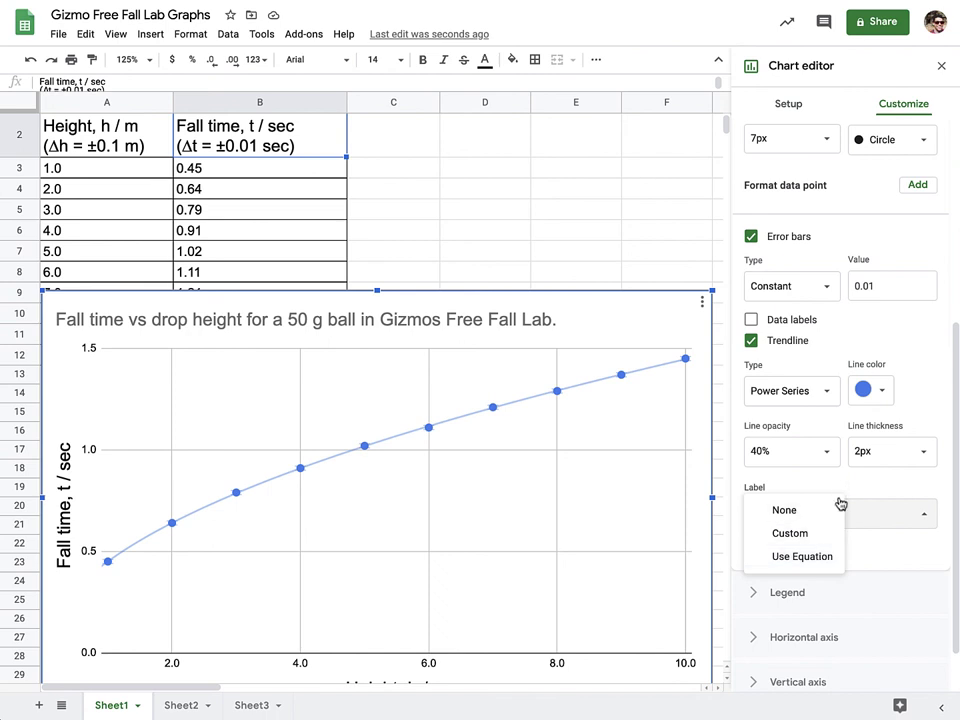
pyautogui.click(817, 557)
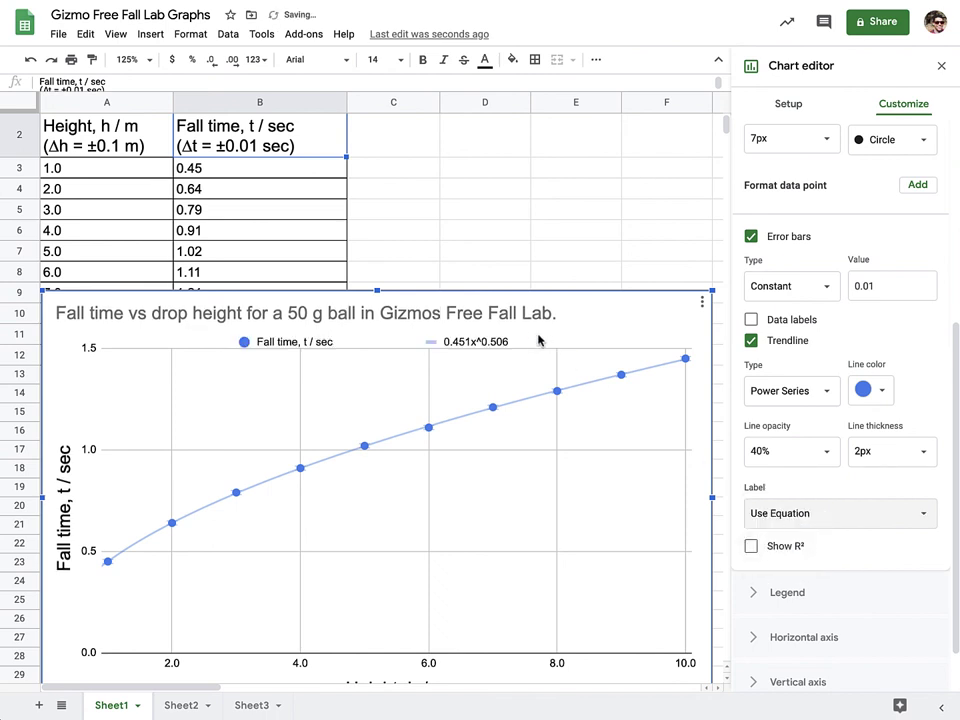